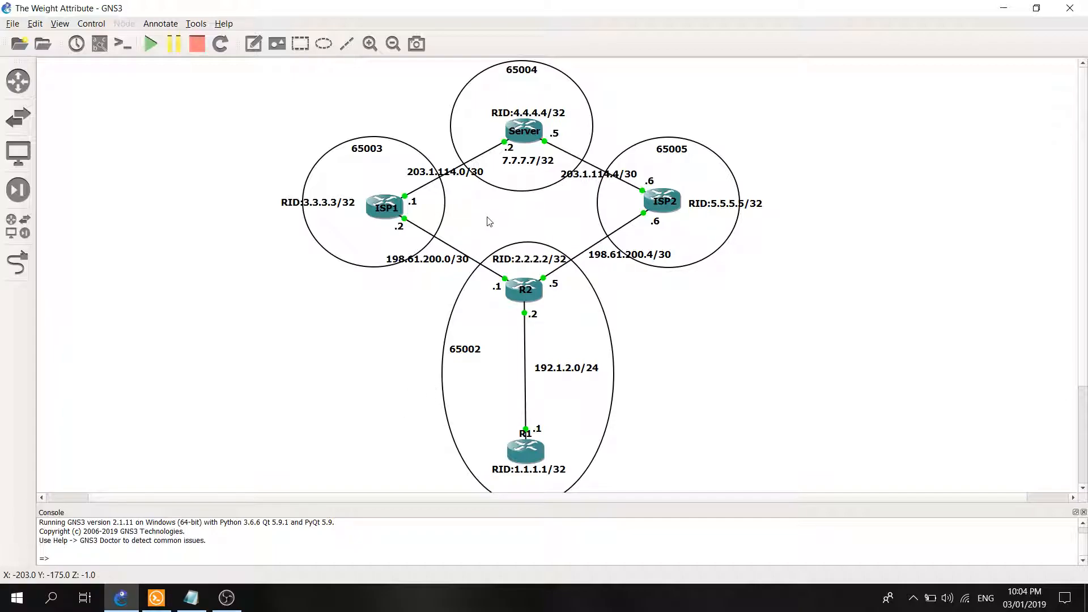
# Switch to the Solar-PuTTY consoles and display the BGP table on R4 with "show ip bgp".
pyautogui.click(167, 602)
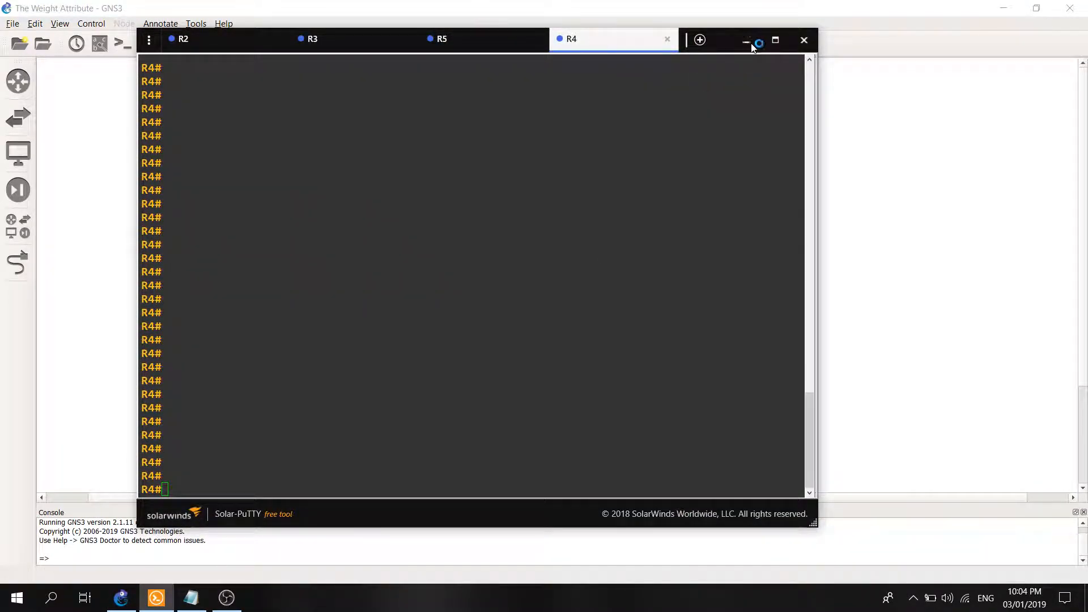
pyautogui.click(747, 42)
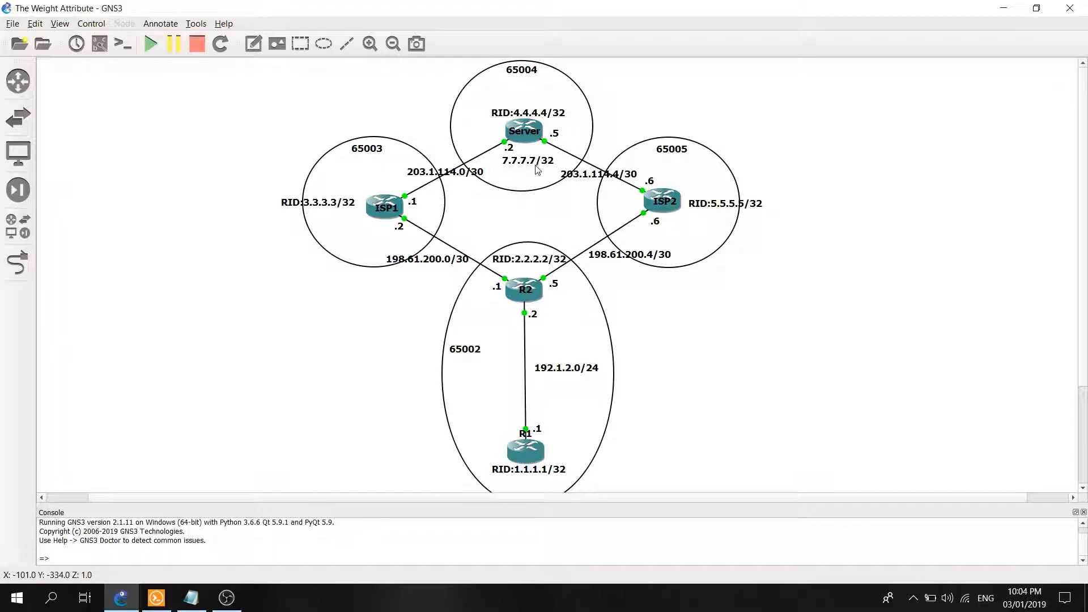
pyautogui.click(156, 598)
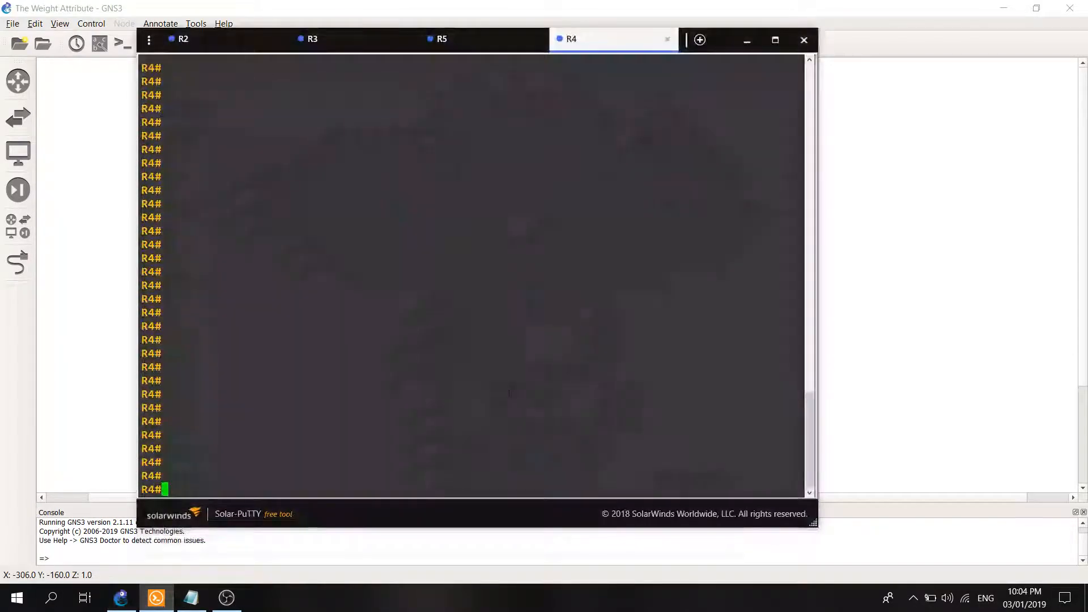
pyautogui.write('show ip ')
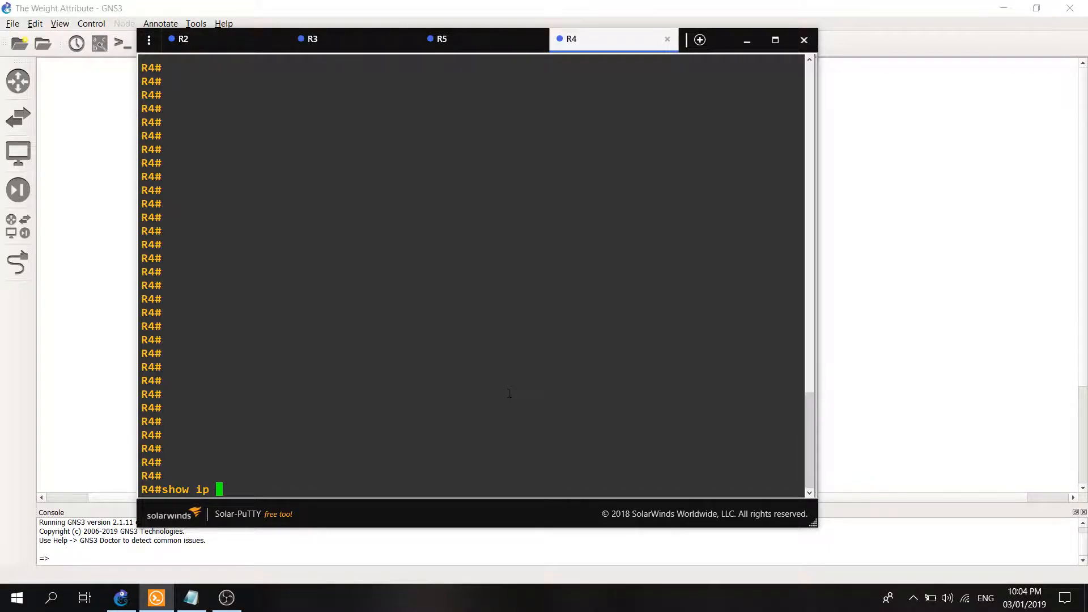
pyautogui.write('bgp')
pyautogui.press('Return')
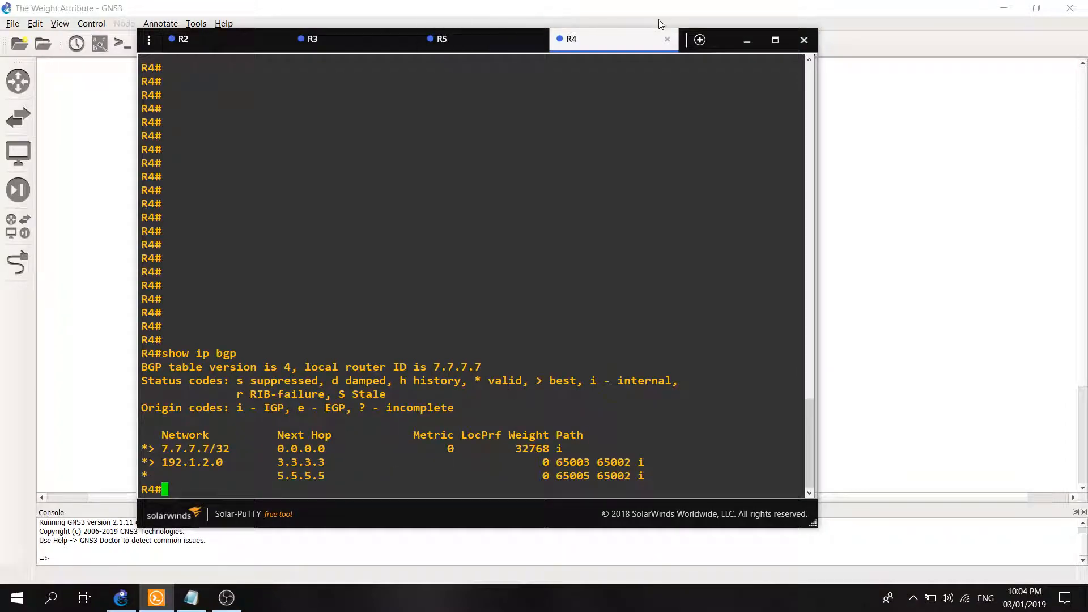
# Push R4's old output out of view with blank prompts and shorten the console window to uncover the upper topology.
pyautogui.moveTo(716, 29); pyautogui.dragTo(717, 52)
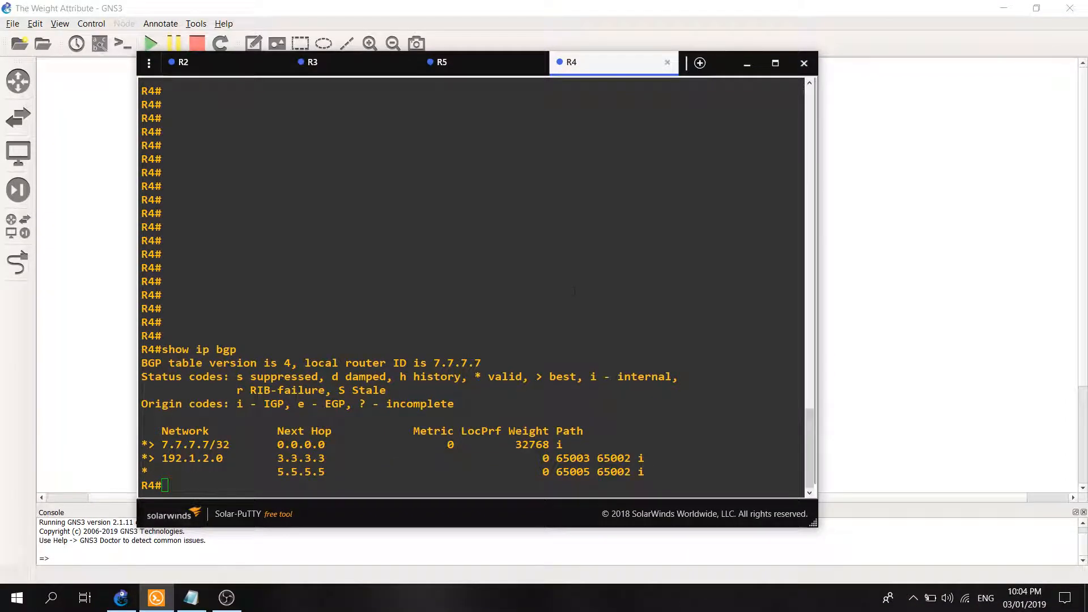
pyautogui.click(446, 351)
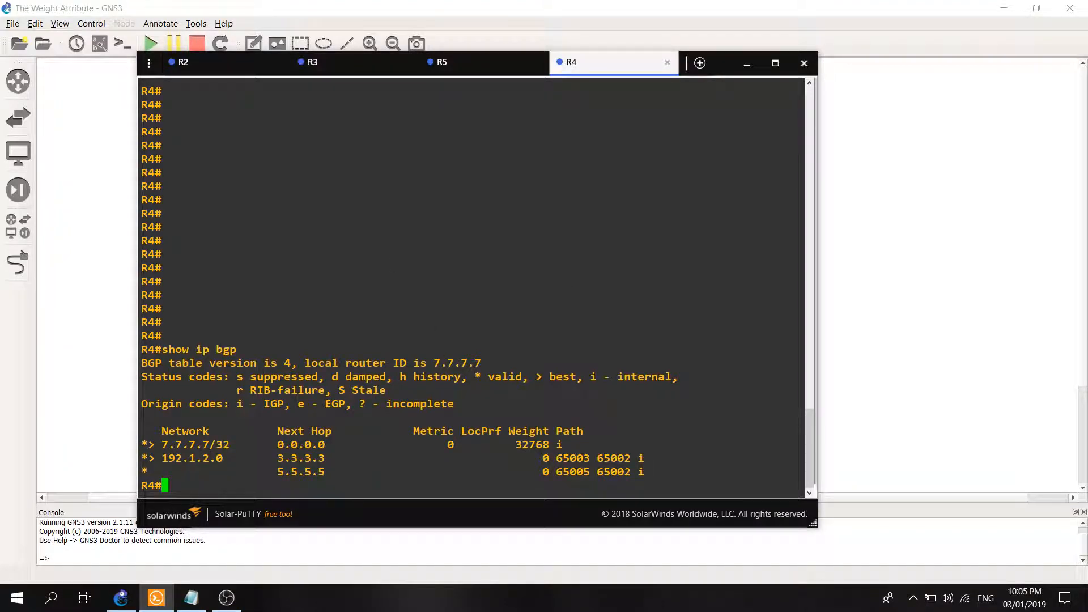
pyautogui.press('Return')
pyautogui.press('Return')
pyautogui.press('Return')
pyautogui.press('Return')
pyautogui.press('Return')
pyautogui.press('Return')
pyautogui.press('Return')
pyautogui.press('Return')
pyautogui.press('Return')
pyautogui.press('Return')
pyautogui.press('Return')
pyautogui.press('Return')
pyautogui.press('Return')
pyautogui.press('Return')
pyautogui.press('Return')
pyautogui.press('Return')
pyautogui.press('Return')
pyautogui.press('Return')
pyautogui.press('Return')
pyautogui.press('Return')
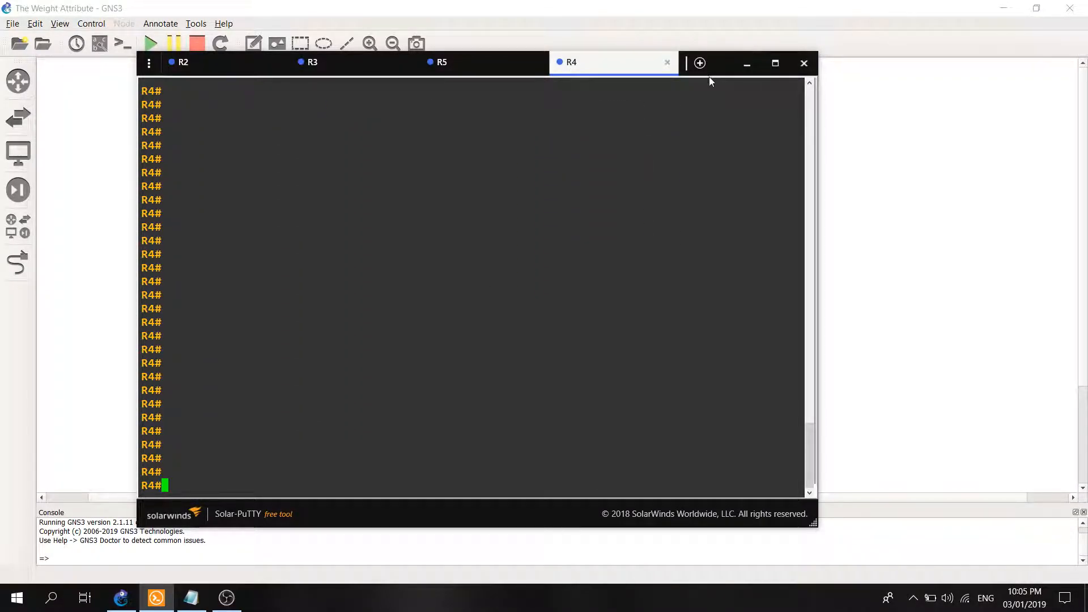
pyautogui.moveTo(758, 64); pyautogui.dragTo(765, 166)
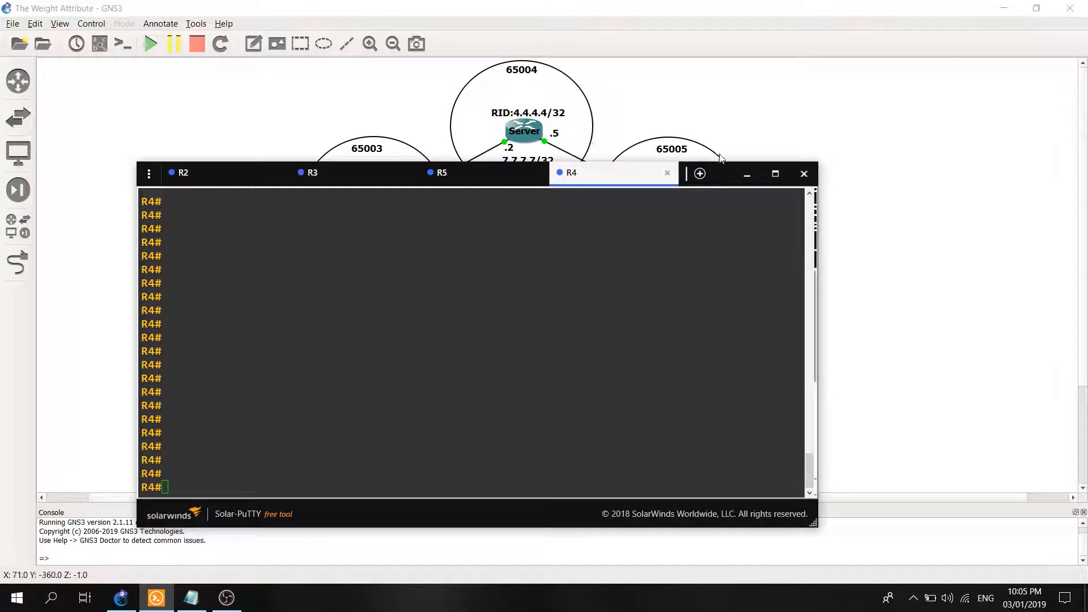
# Switch to the R5 session and arrange the console window as a narrower pane beside the topology diagram.
pyautogui.click(485, 173)
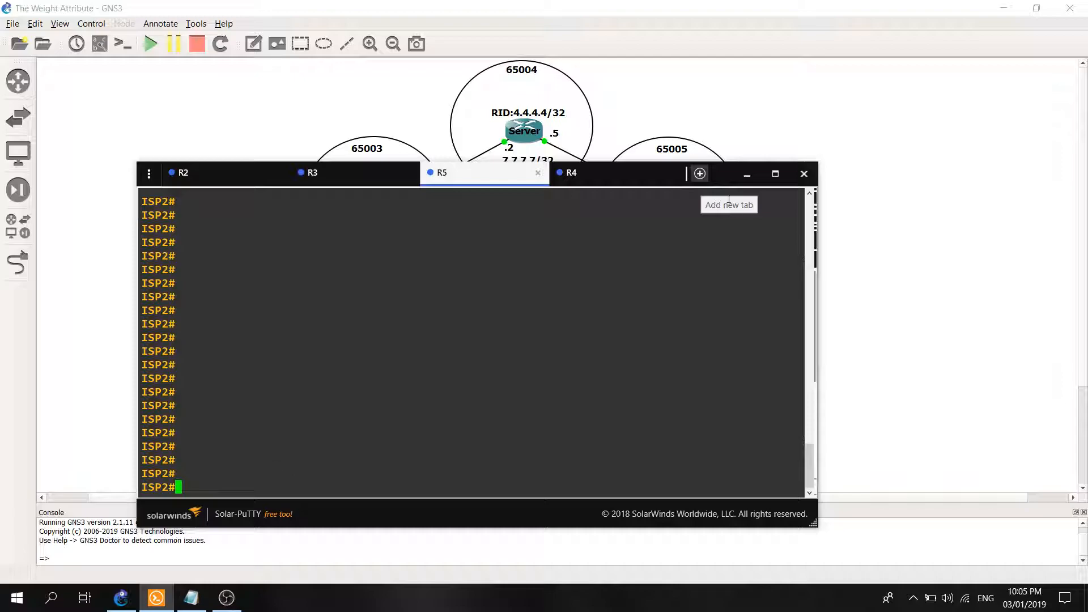
pyautogui.moveTo(723, 173); pyautogui.dragTo(718, 277)
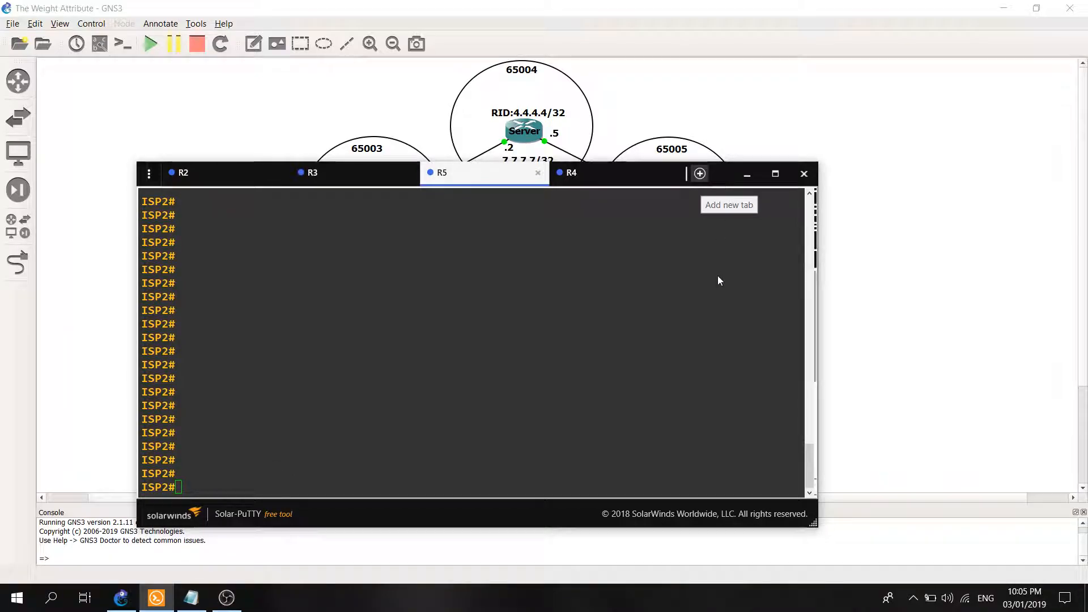
pyautogui.moveTo(136, 162); pyautogui.dragTo(140, 145)
pyautogui.moveTo(701, 515); pyautogui.dragTo(1085, 408)
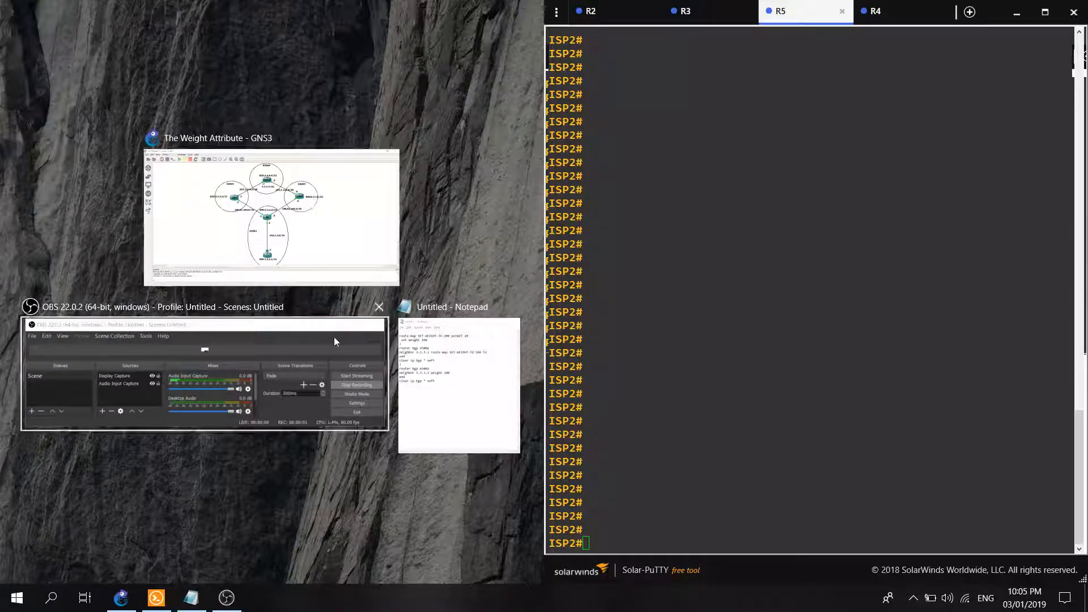
pyautogui.click(1017, 12)
pyautogui.click(155, 598)
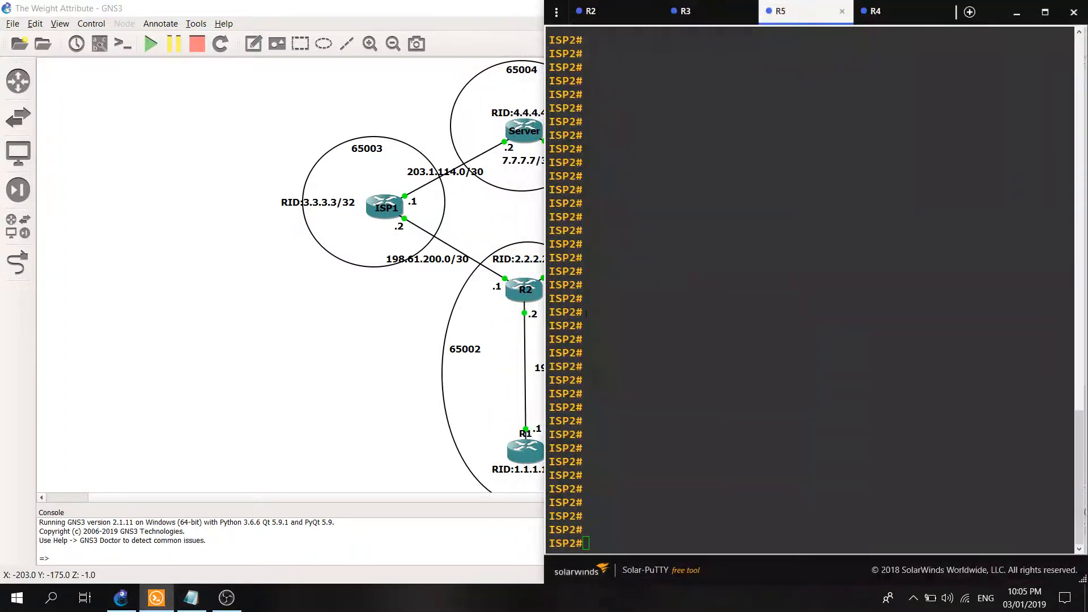
pyautogui.moveTo(891, 1); pyautogui.dragTo(890, 86)
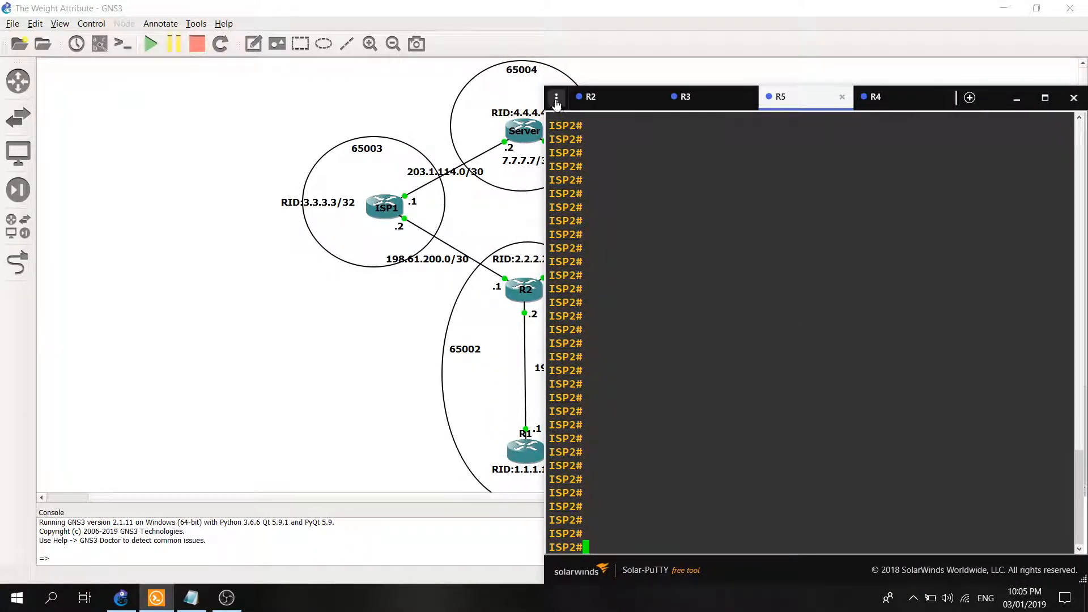
pyautogui.moveTo(545, 86); pyautogui.dragTo(663, 72)
# Switch to the R2 session, then move the console window over the diagram and enlarge it.
pyautogui.click(784, 84)
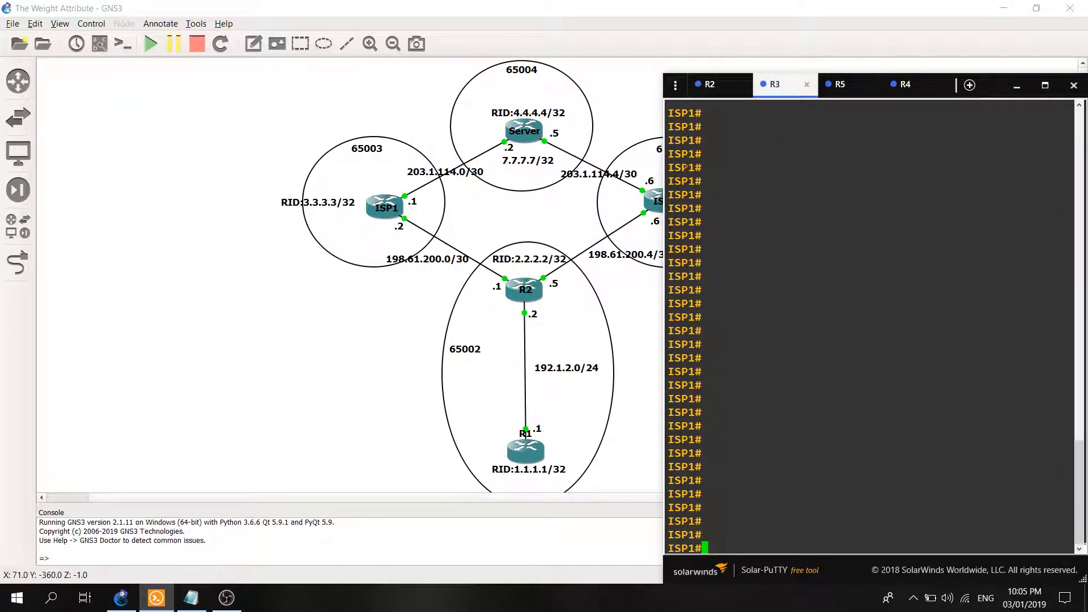
pyautogui.click(709, 83)
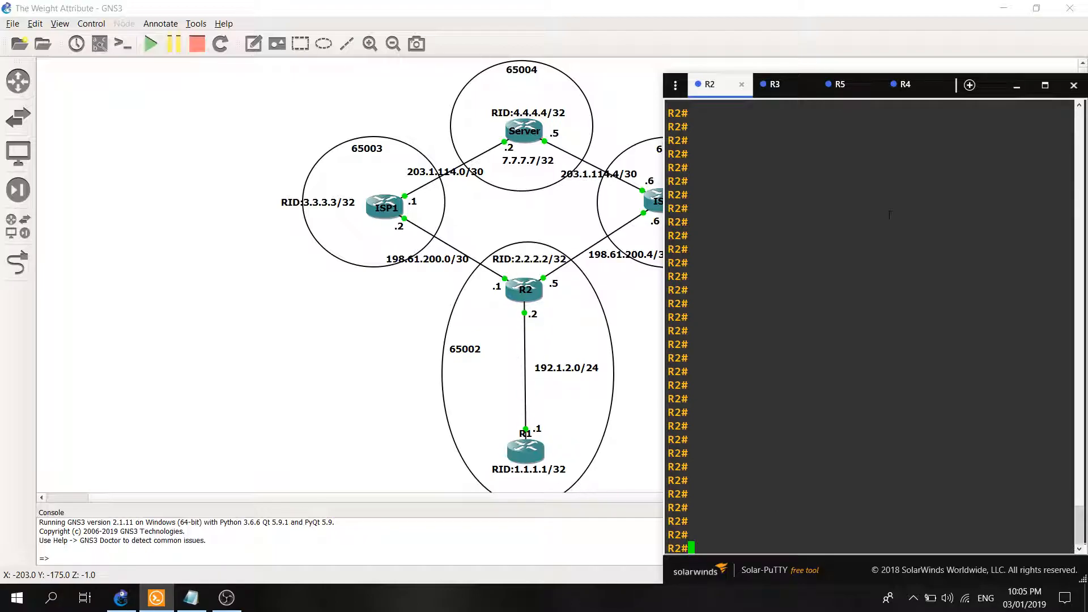
pyautogui.moveTo(996, 81); pyautogui.dragTo(878, 46)
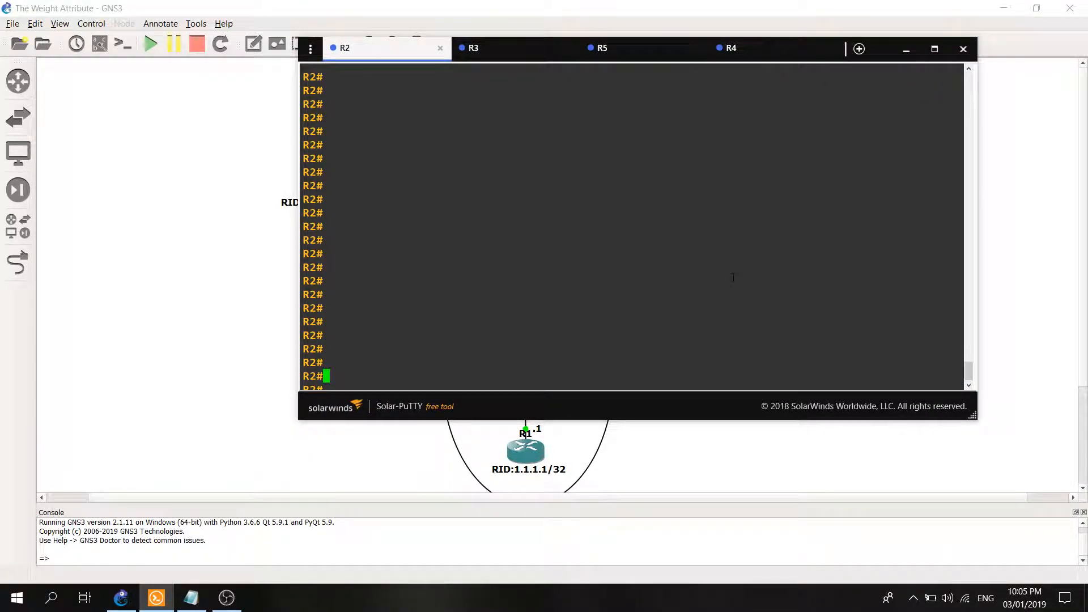
pyautogui.moveTo(979, 420); pyautogui.dragTo(997, 507)
# Display the BGP table on R2 with "show ip bgp".
pyautogui.click(655, 399)
pyautogui.write('show ')
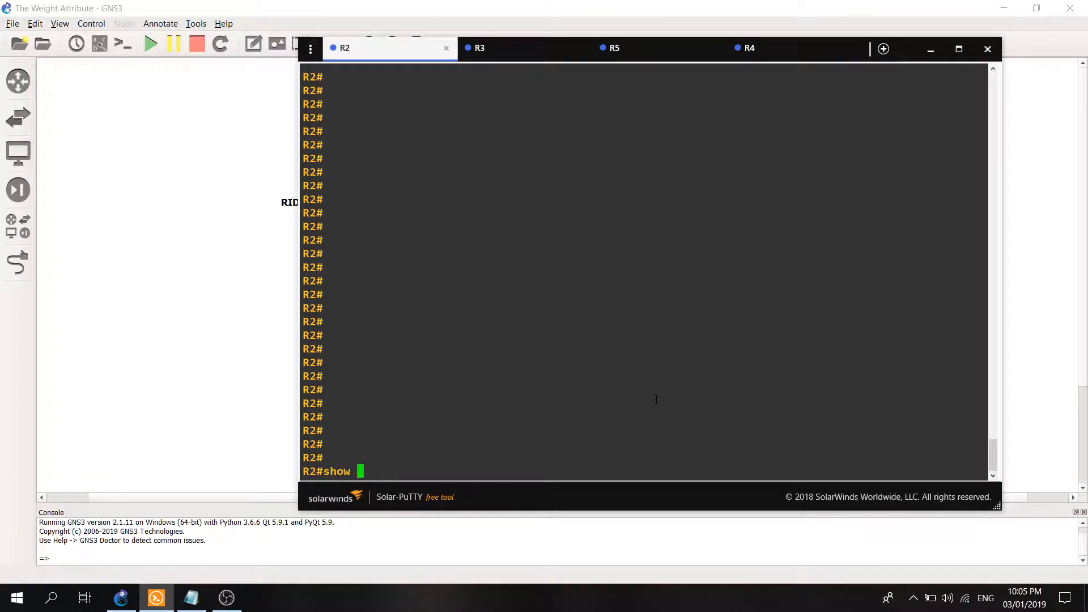
pyautogui.write('ip bgp')
pyautogui.press('Return')
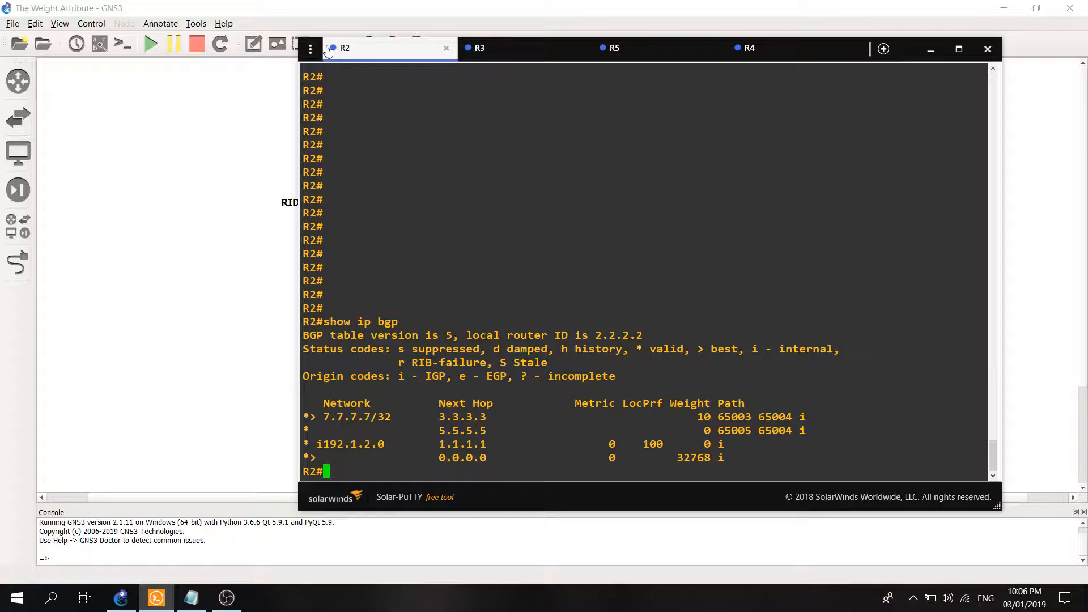
# Narrow the console beside the topology and examine the next hops 3.3.3.3 and 5.5.5.5 for network 7.7.7.7/32.
pyautogui.moveTo(299, 38); pyautogui.dragTo(617, 79)
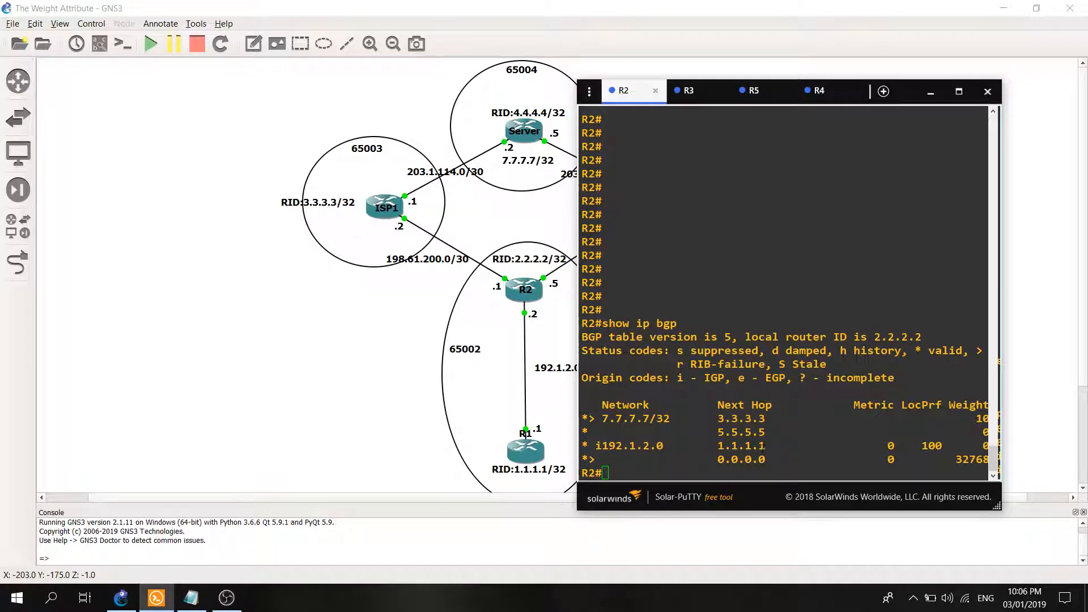
pyautogui.doubleClick(749, 420)
pyautogui.click(742, 434)
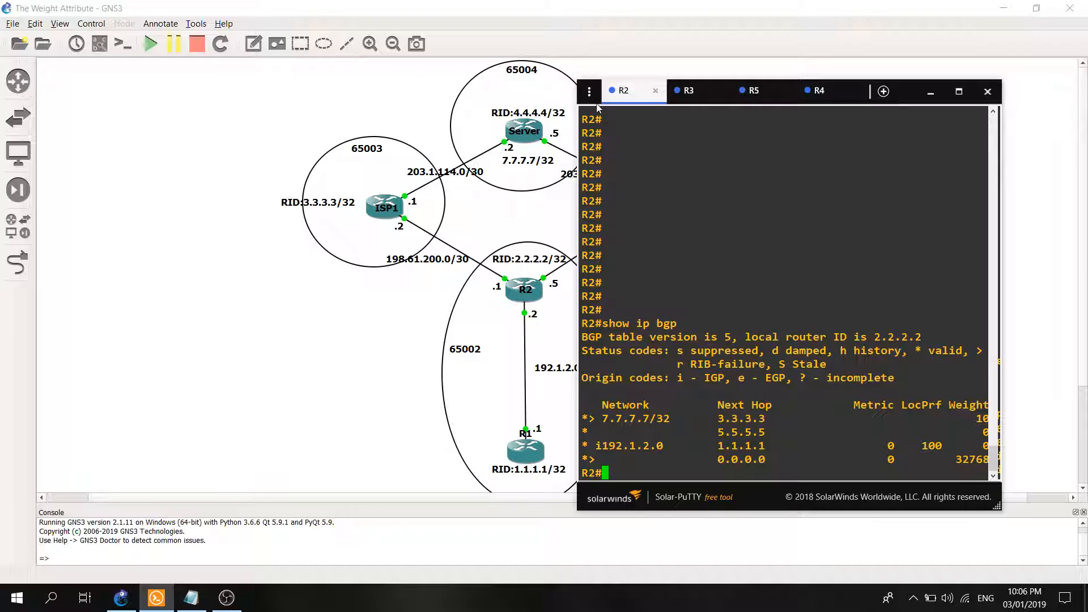
pyautogui.moveTo(665, 80); pyautogui.dragTo(666, 42)
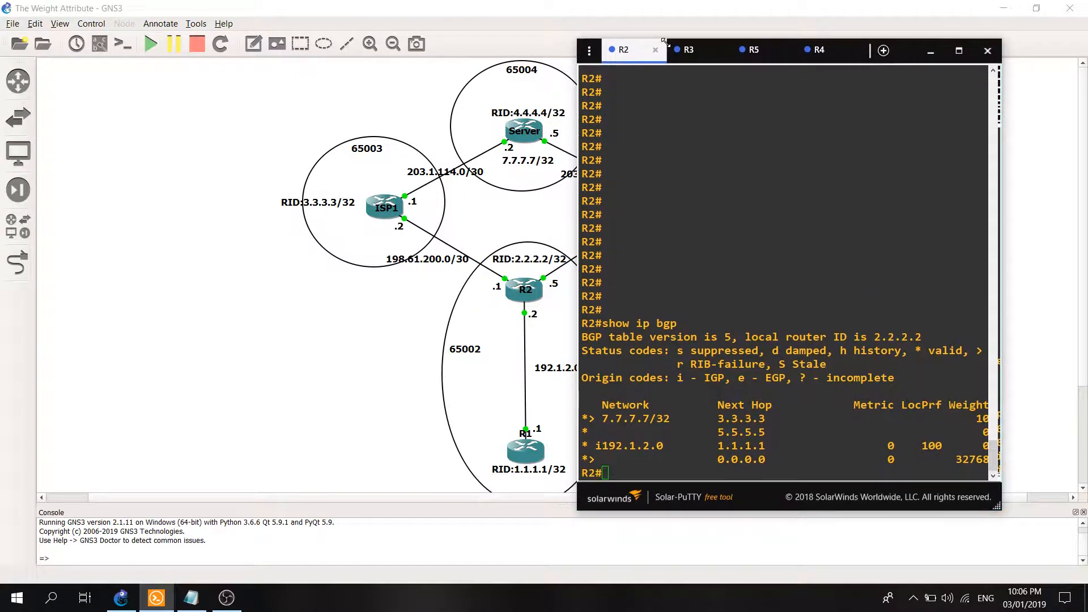
pyautogui.moveTo(717, 432); pyautogui.dragTo(765, 432)
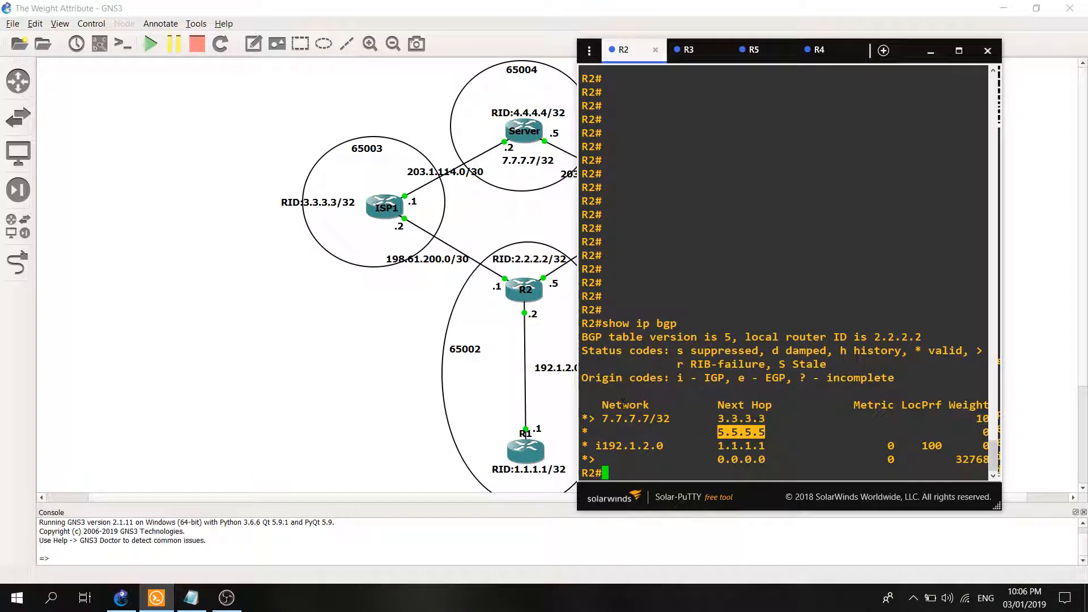
pyautogui.click(765, 433)
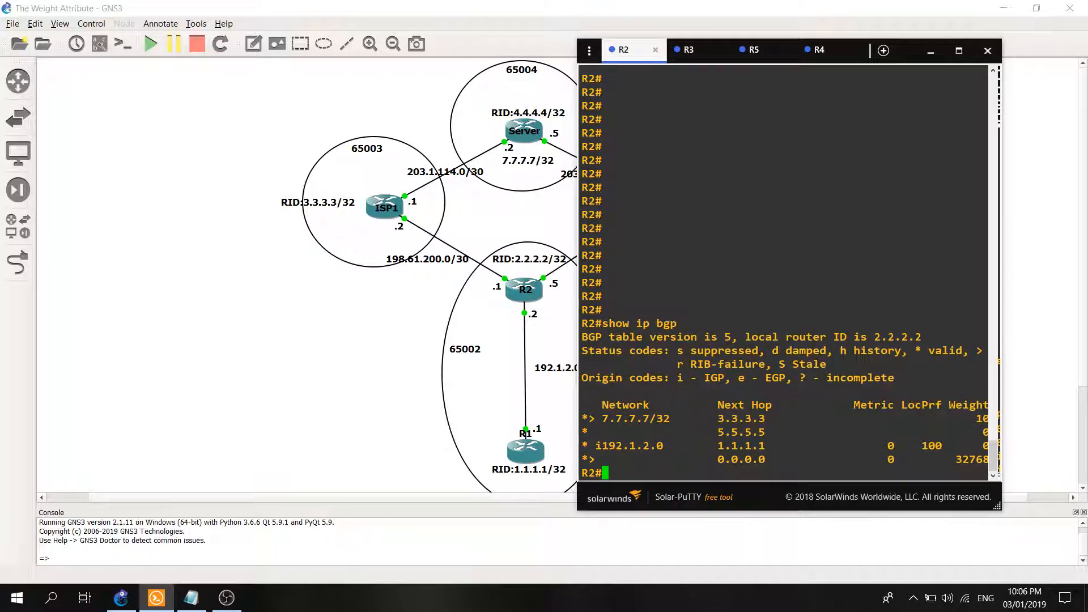
# Widen the console window and display R2's BGP configuration with "show run | sec bgp".
pyautogui.moveTo(577, 40); pyautogui.dragTo(409, 48)
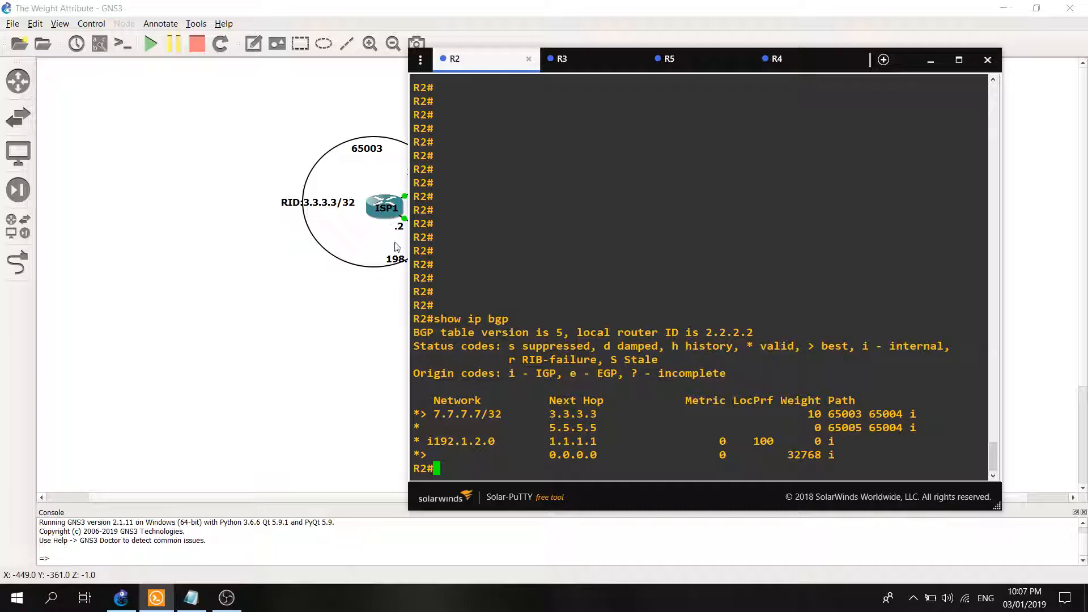
pyautogui.write('show run ')
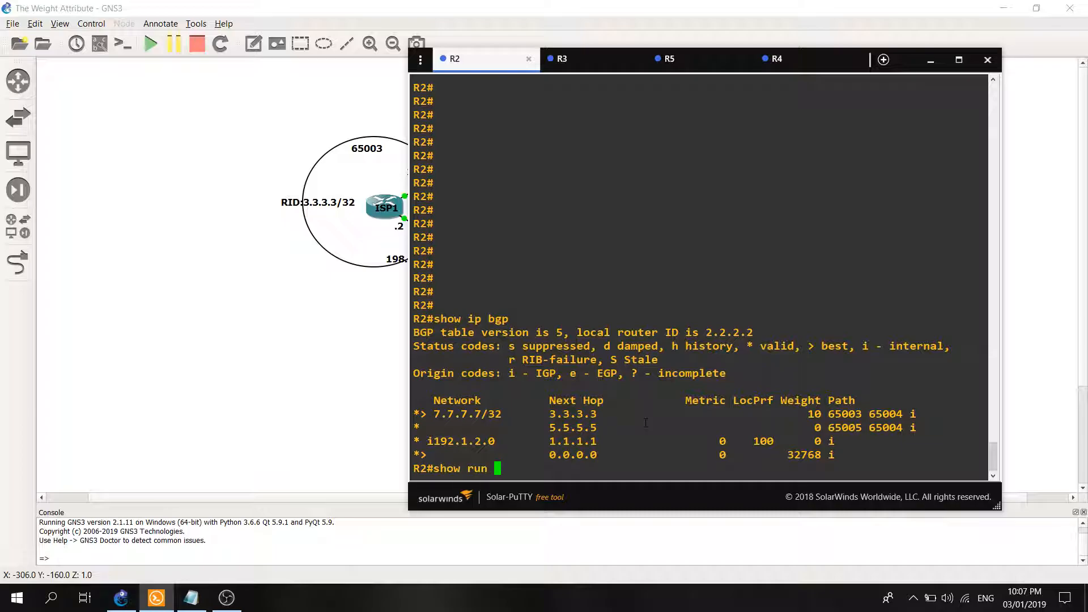
pyautogui.write('| sec ')
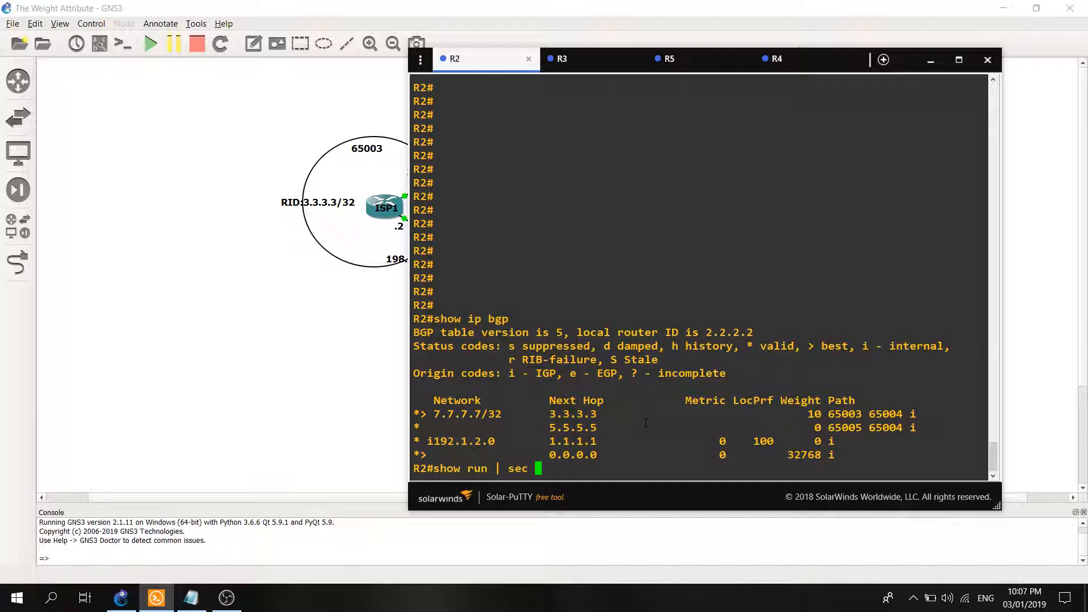
pyautogui.write('bgp')
pyautogui.press('Return')
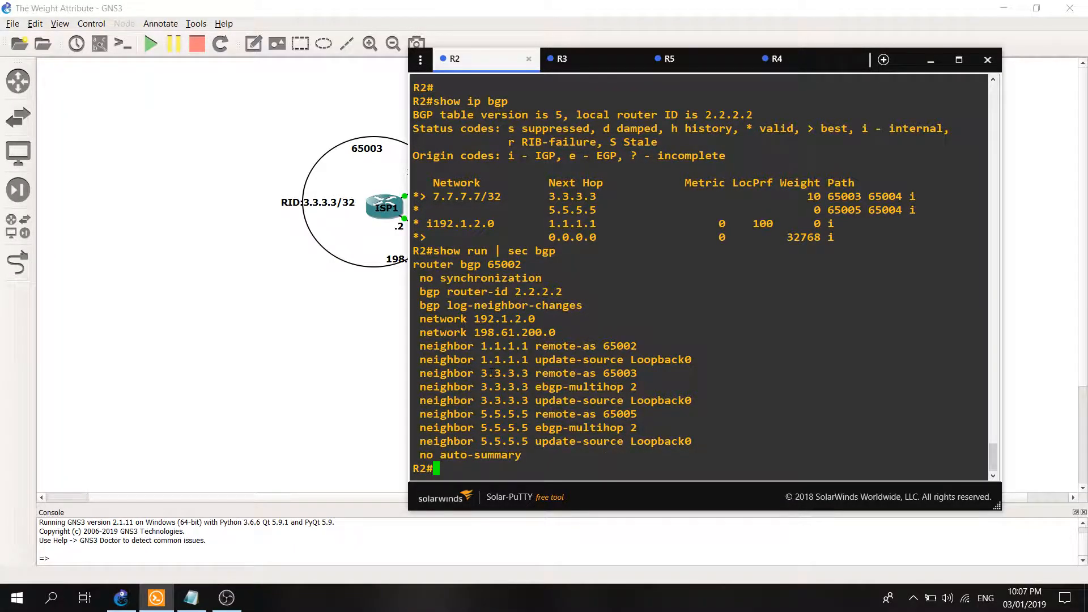
# Examine the neighbor 3.3.3.3 and 5.5.5.5 lines in R2's BGP configuration.
pyautogui.moveTo(490, 373); pyautogui.dragTo(541, 386)
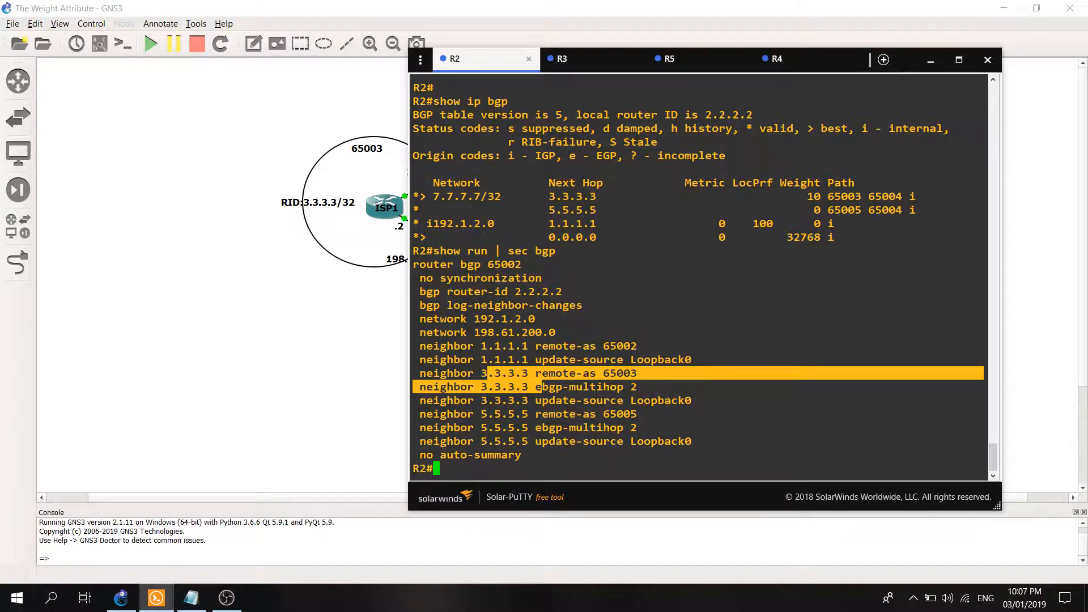
pyautogui.moveTo(704, 401); pyautogui.dragTo(414, 372)
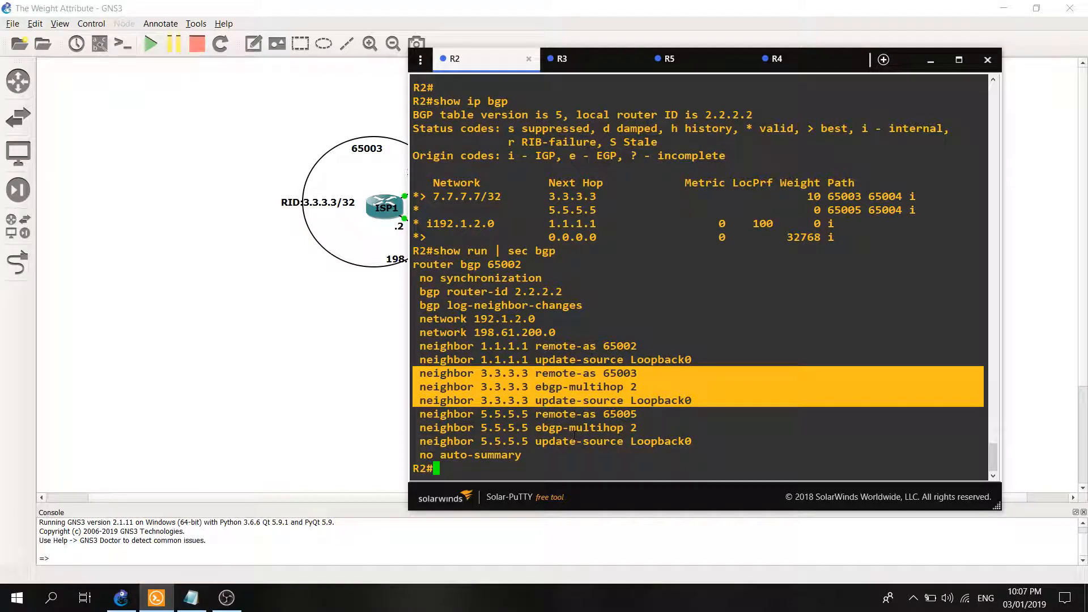
pyautogui.moveTo(695, 443); pyautogui.dragTo(646, 361)
pyautogui.click(660, 439)
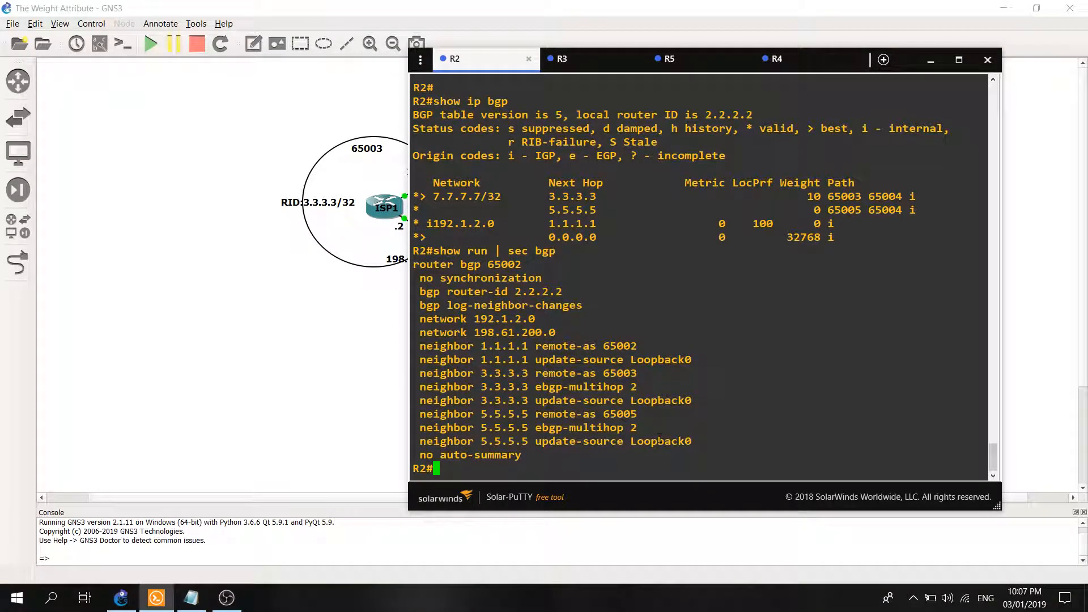
# Soft-reset all BGP sessions on R2 with "clear ip bgp * soft" and display the BGP table again.
pyautogui.write('clear ip bgp * soft')
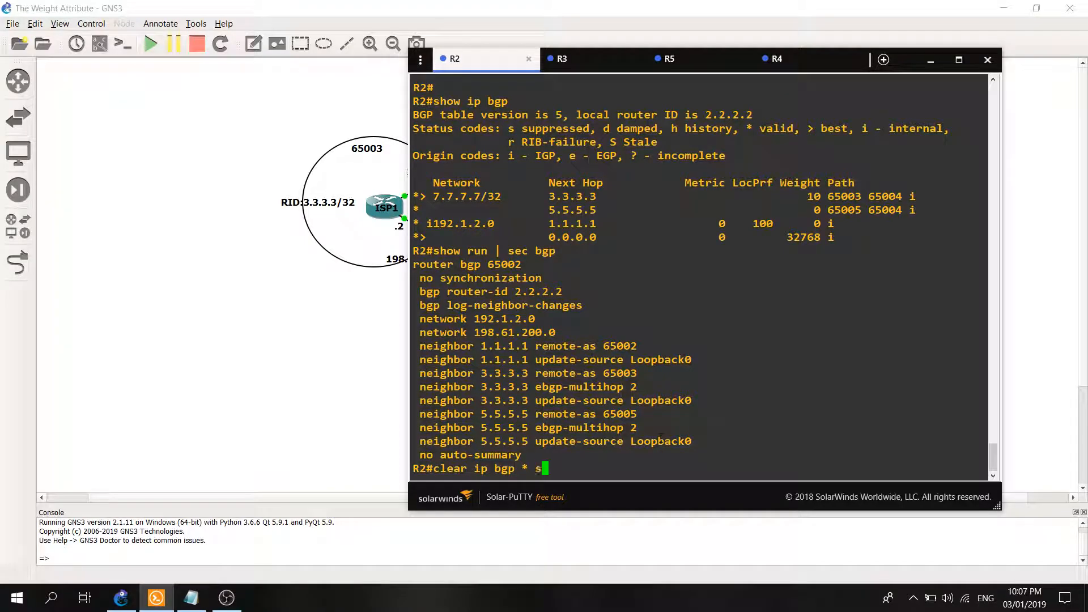
pyautogui.press('Return')
pyautogui.write('show ip bgp')
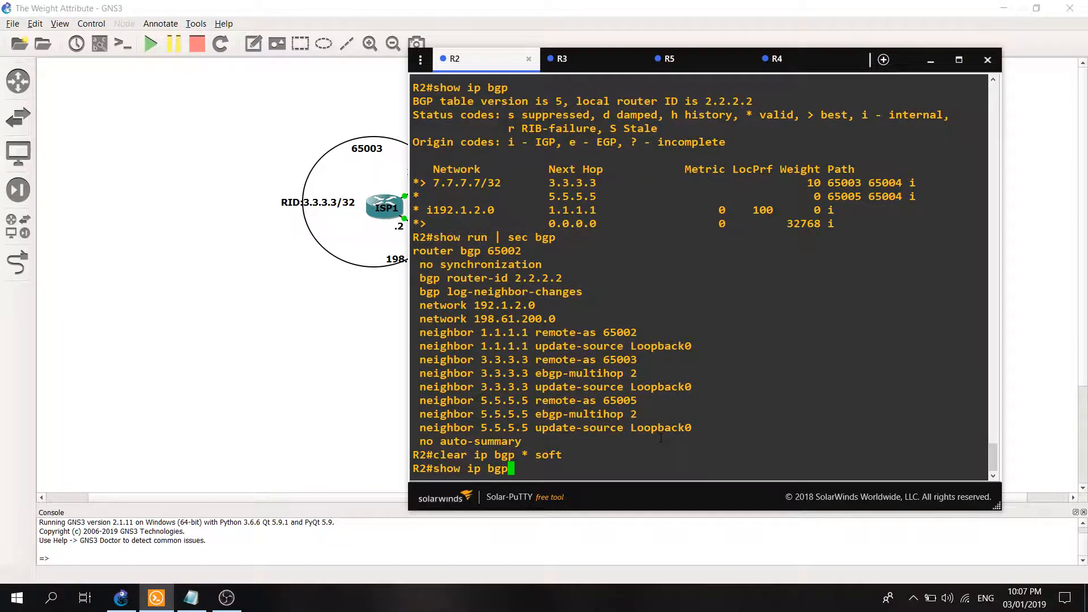
pyautogui.press('Return')
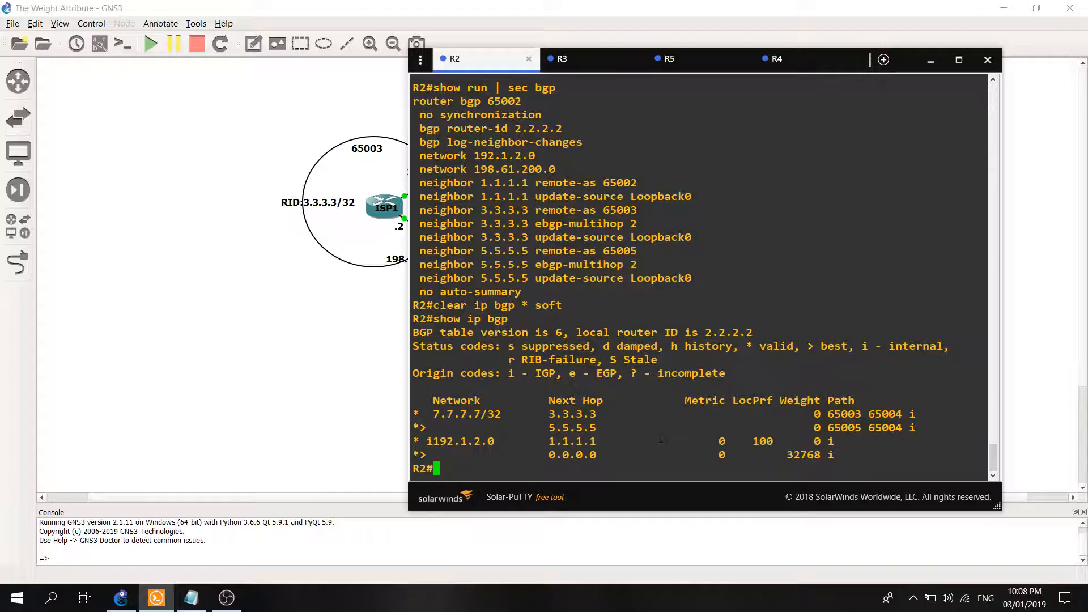
# Switch to the Notepad window with the prepared commands and enlarge it over the console so all commands are readable.
pyautogui.click(191, 597)
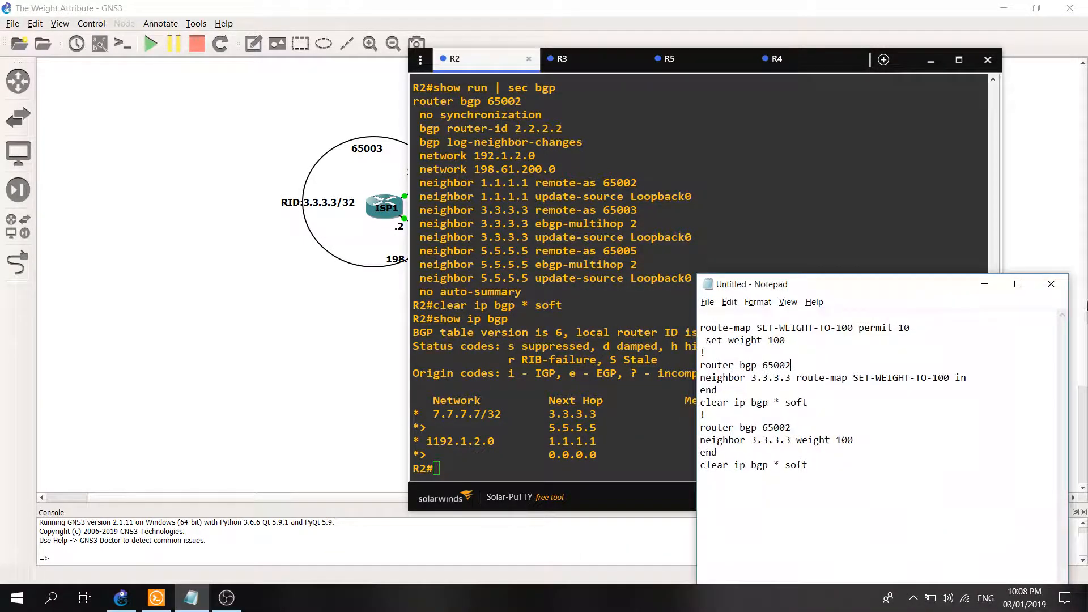
pyautogui.moveTo(698, 275); pyautogui.dragTo(461, 183)
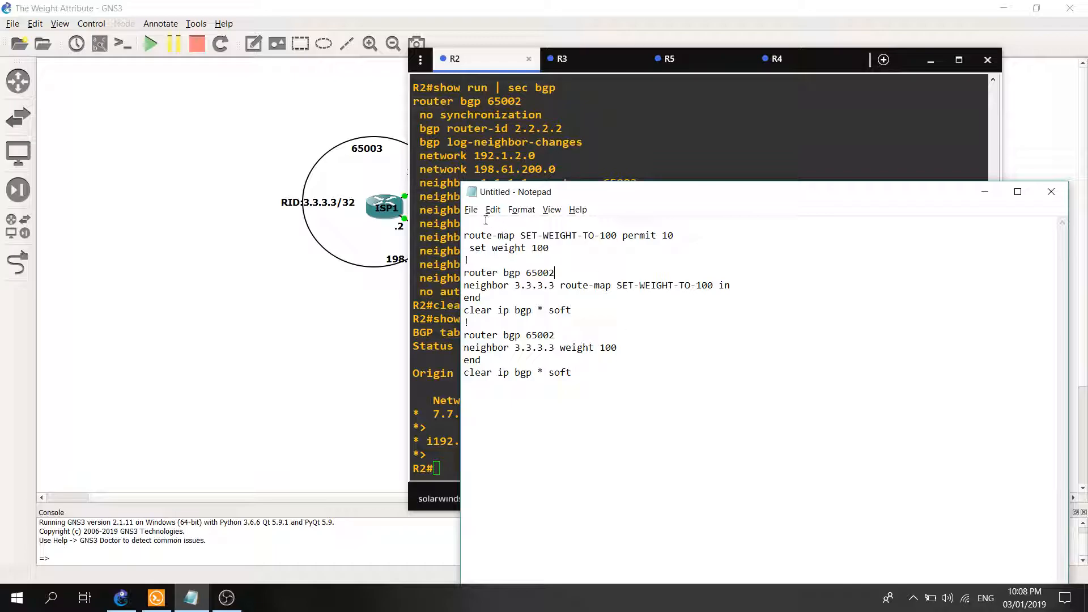
pyautogui.moveTo(462, 182); pyautogui.dragTo(573, 131)
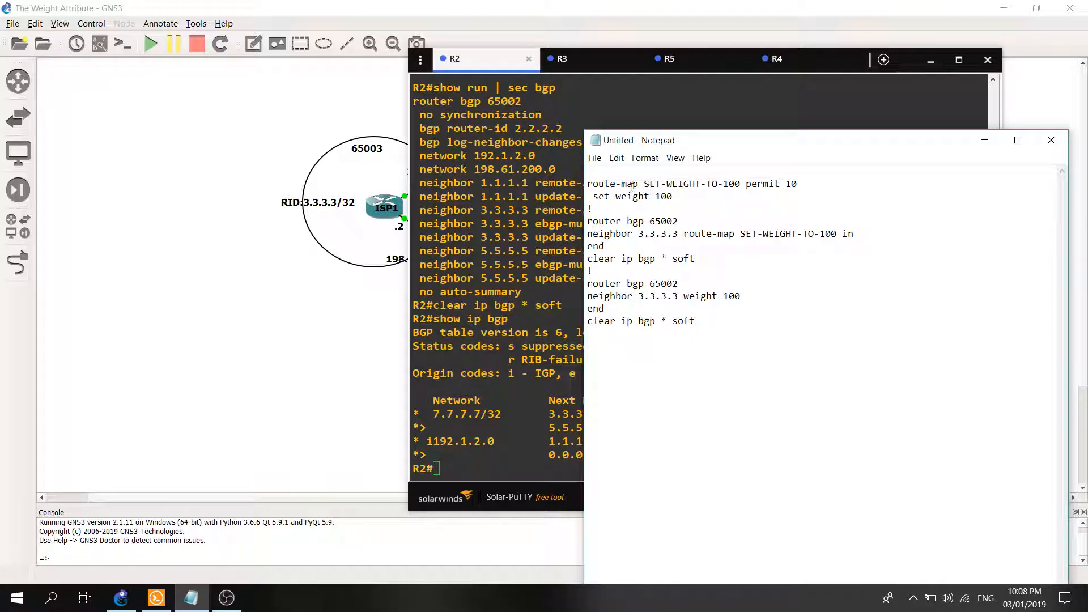
# Examine the prepared SET-WEIGHT-TO-100 route-map, its inbound application to neighbor 3.3.3.3 and the BGP soft-reset command.
pyautogui.moveTo(645, 183); pyautogui.dragTo(747, 184)
pyautogui.moveTo(677, 197); pyautogui.dragTo(594, 197)
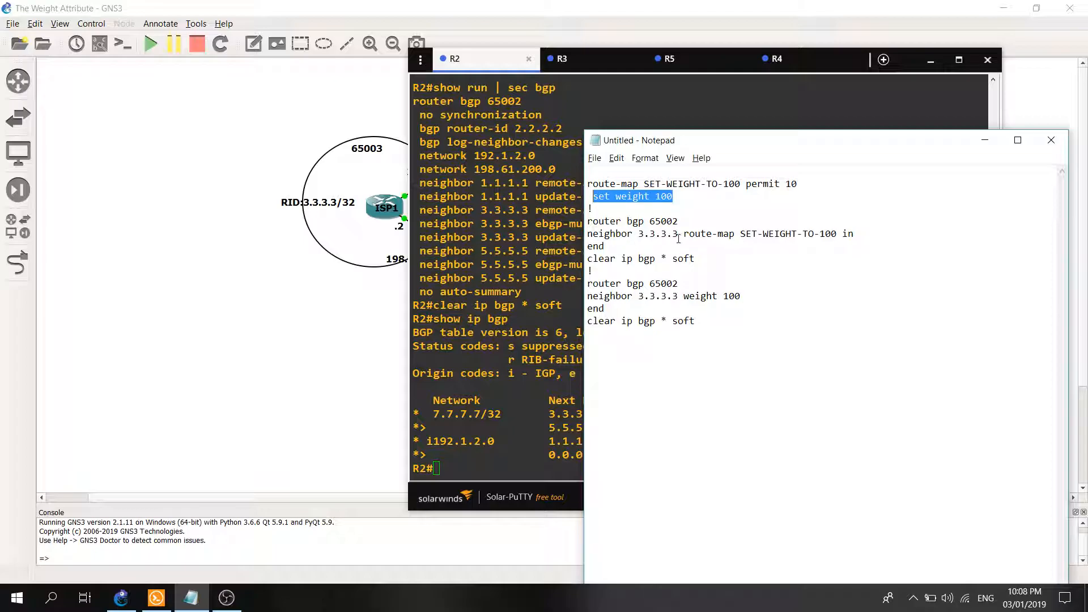
pyautogui.moveTo(853, 233); pyautogui.dragTo(740, 235)
pyautogui.moveTo(860, 235); pyautogui.dragTo(843, 233)
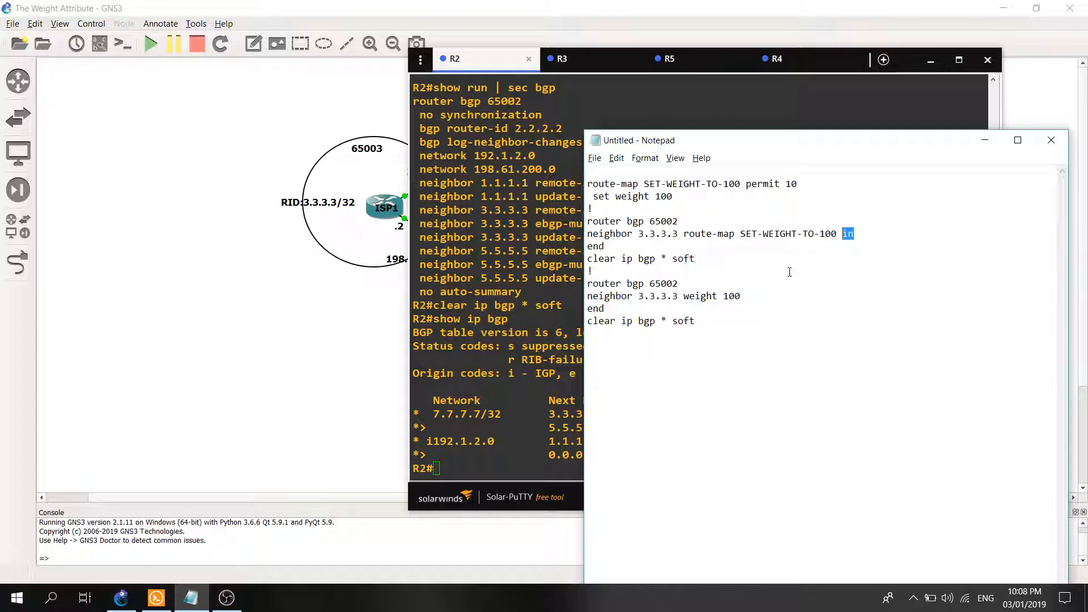
pyautogui.click(860, 237)
pyautogui.moveTo(699, 259); pyautogui.dragTo(583, 259)
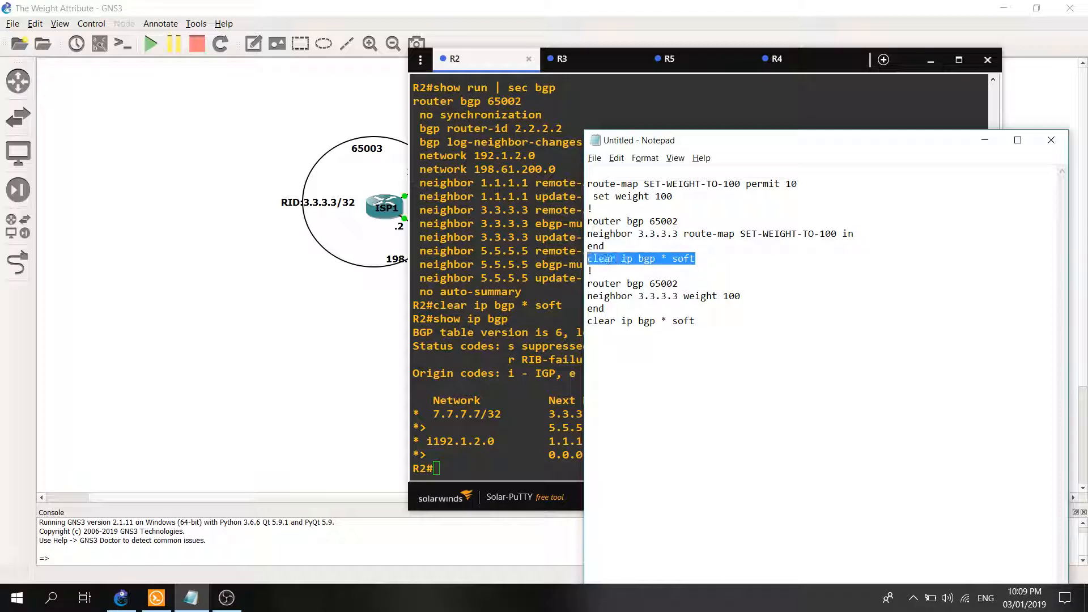
pyautogui.click(633, 272)
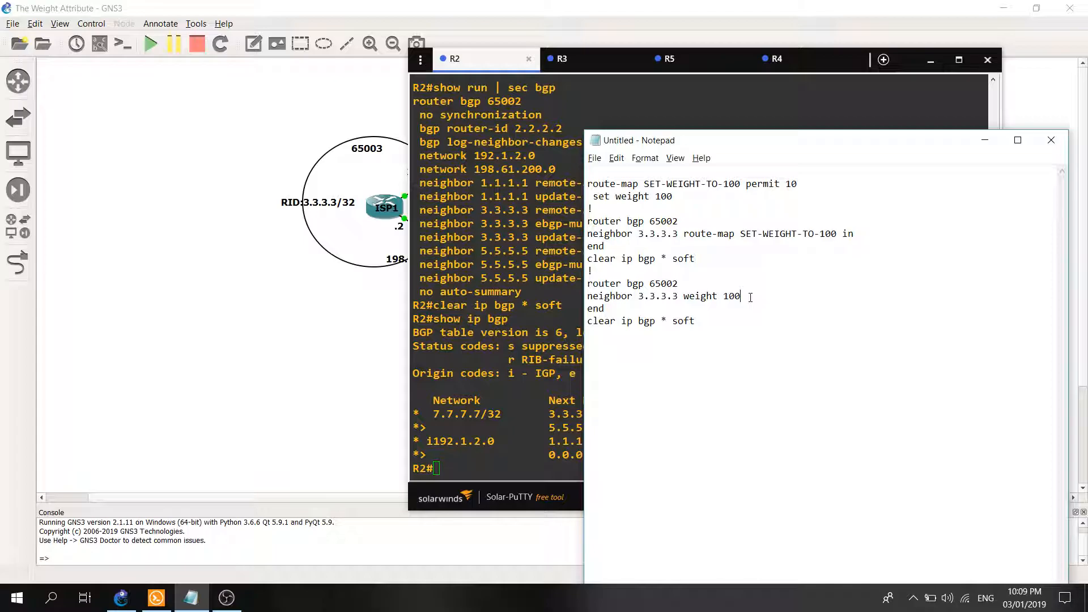
# Examine the alternative "neighbor 3.3.3.3 weight 100" command and the soft-reset command following it in the notes.
pyautogui.moveTo(750, 298); pyautogui.dragTo(717, 299)
pyautogui.moveTo(697, 321); pyautogui.dragTo(592, 322)
pyautogui.click(652, 331)
# Widen R2's console window and bring the Notepad commands back in front of it.
pyautogui.click(554, 380)
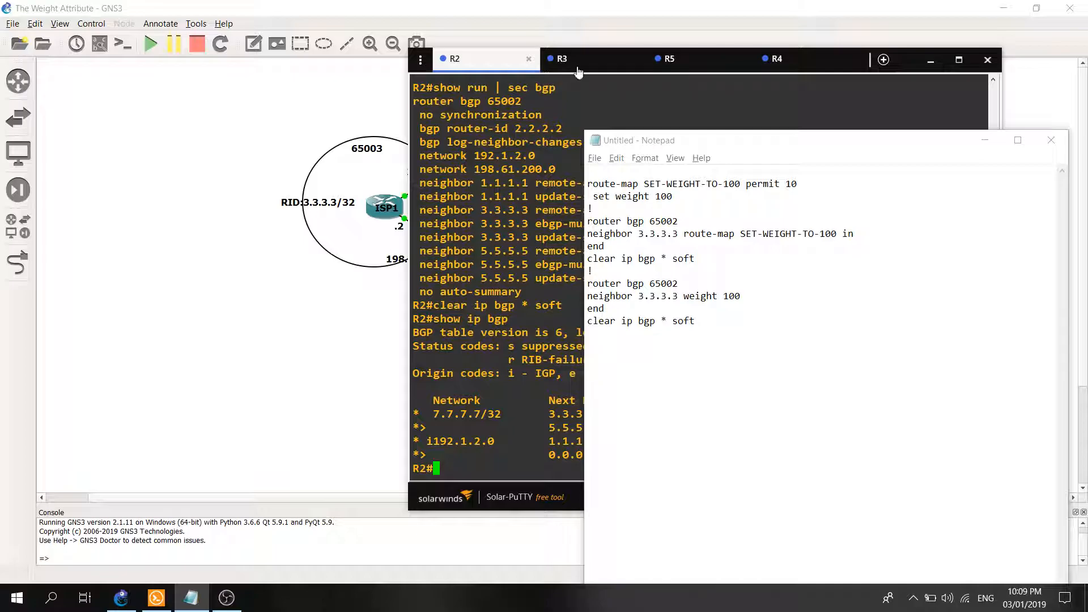
pyautogui.moveTo(409, 48); pyautogui.dragTo(240, 40)
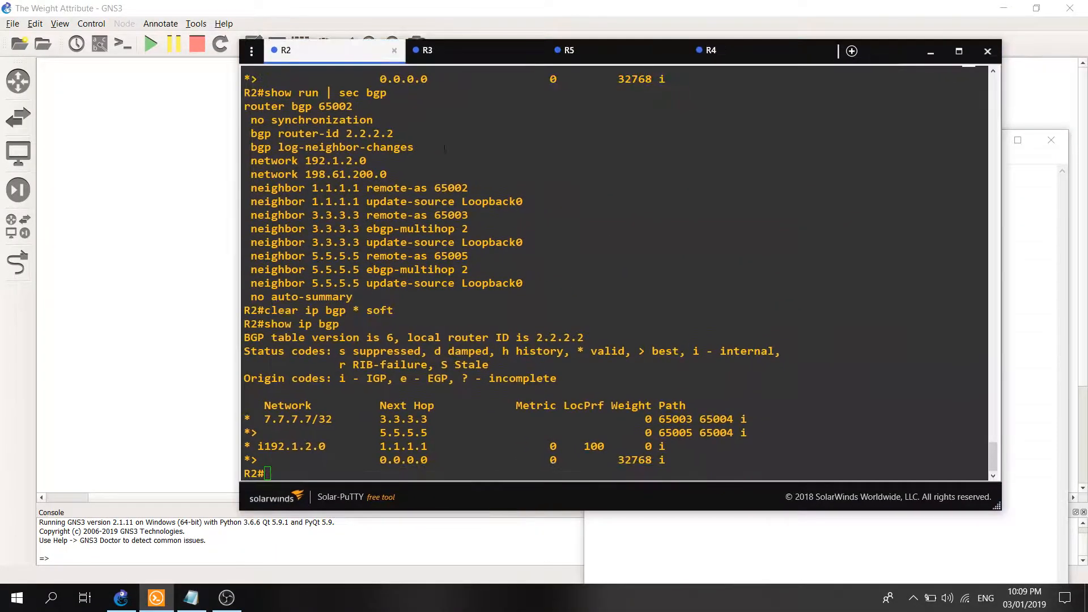
pyautogui.click(191, 597)
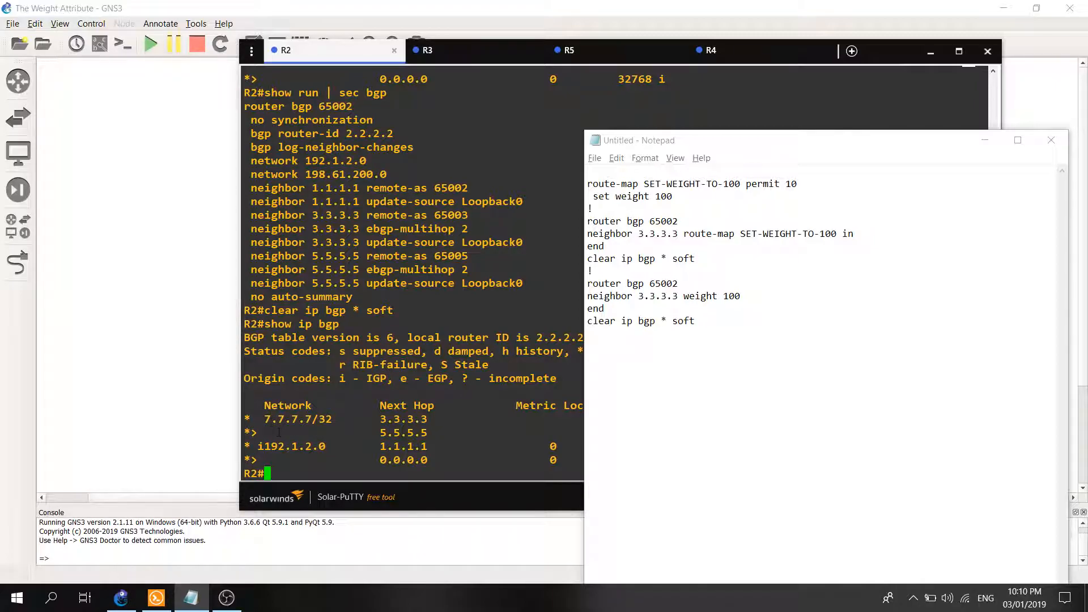
# Examine the 7.7.7.7/32 entry and its best-path marker in R2's BGP table.
pyautogui.moveTo(260, 419); pyautogui.dragTo(326, 418)
pyautogui.moveTo(248, 434); pyautogui.dragTo(261, 435)
pyautogui.click(253, 434)
pyautogui.moveTo(258, 437); pyautogui.dragTo(246, 434)
pyautogui.doubleClick(377, 446)
pyautogui.click(369, 442)
# Enter global configuration mode on R2 and paste the prepared route-map SET-WEIGHT-TO-100 permit 10 with "set weight 100".
pyautogui.write('conf t')
pyautogui.press('Return')
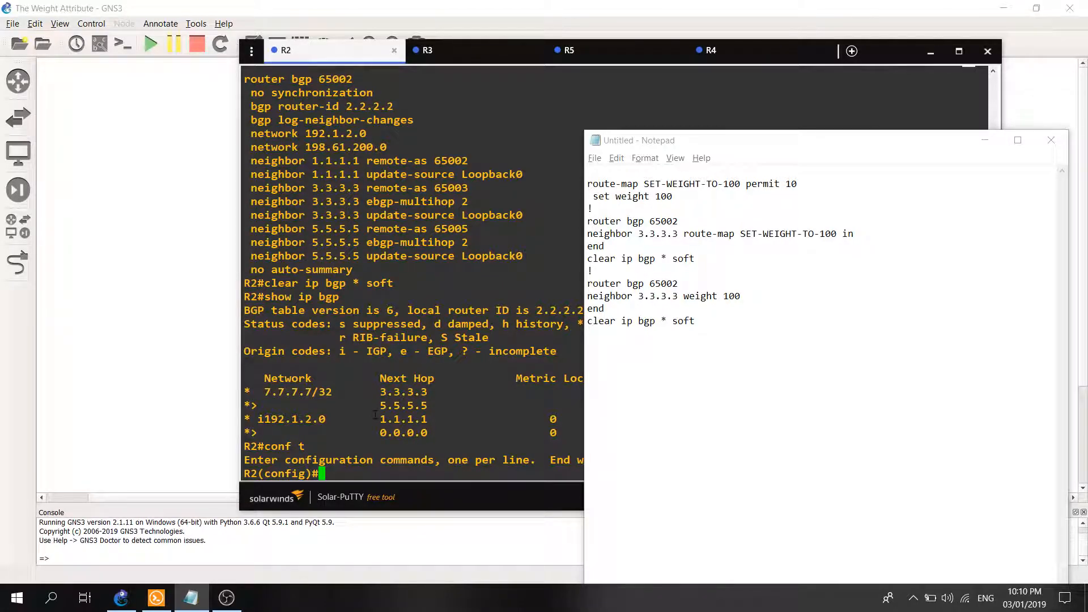
pyautogui.click(699, 223)
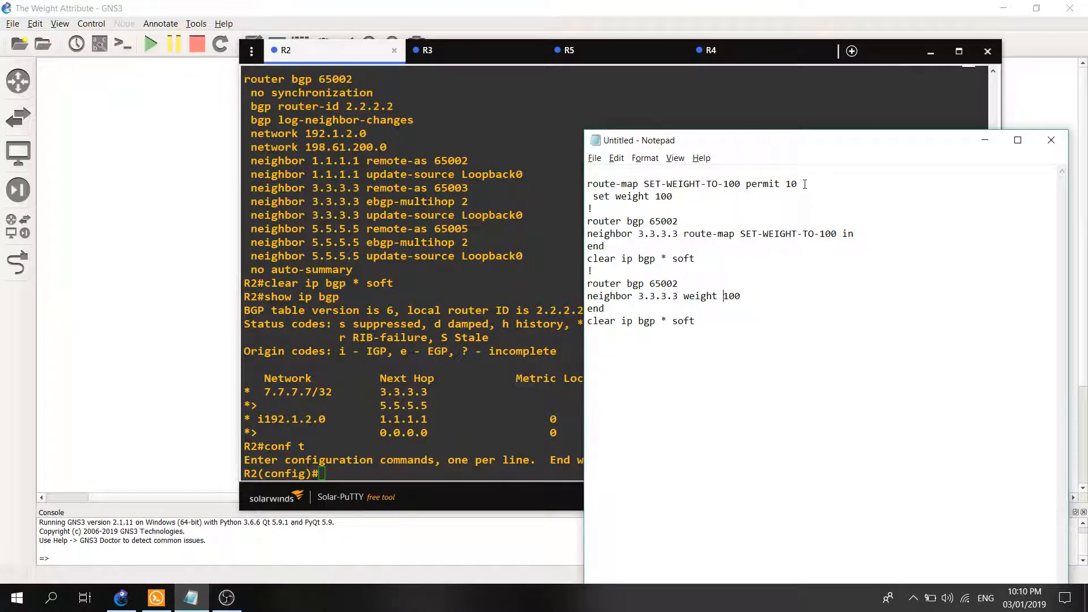
pyautogui.moveTo(694, 199); pyautogui.dragTo(588, 184)
pyautogui.rightClick(608, 189)
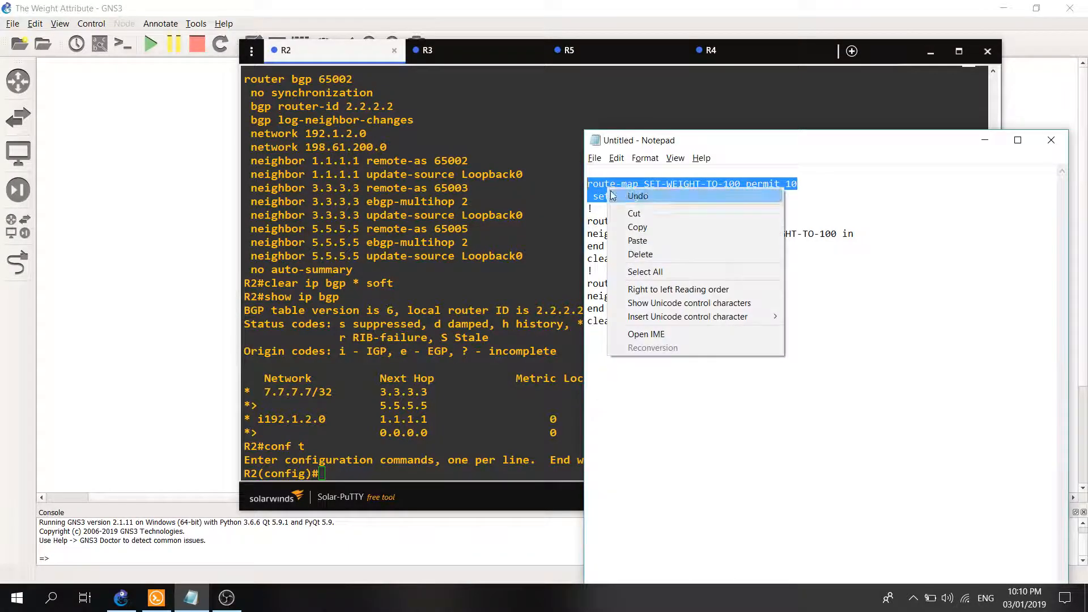
pyautogui.click(638, 227)
pyautogui.rightClick(447, 338)
pyautogui.press('Return')
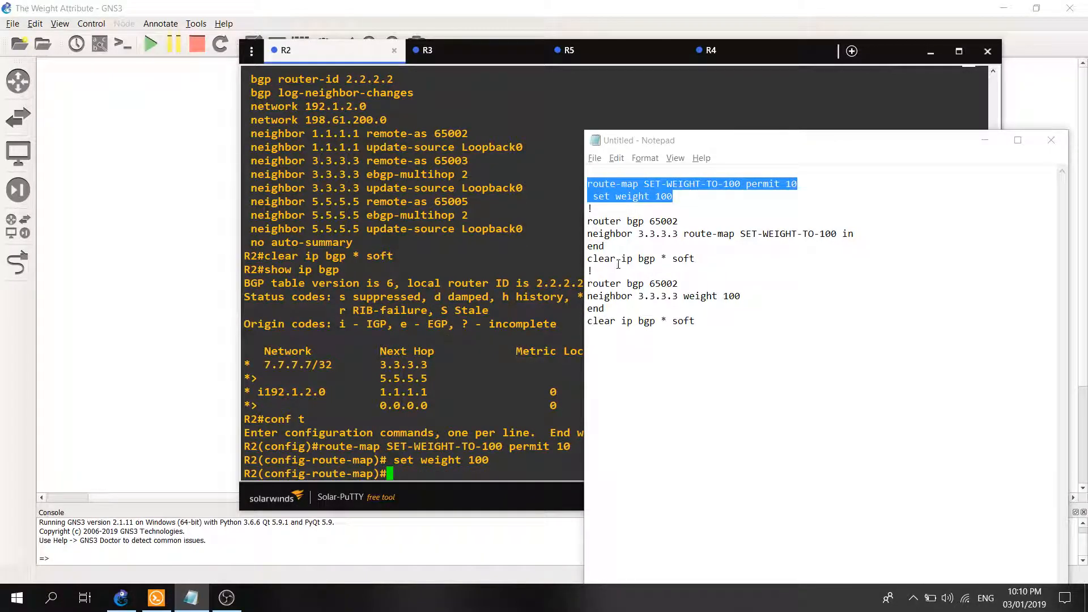
# Apply route-map SET-WEIGHT-TO-100 inbound to neighbor 3.3.3.3 under router bgp 65002 using the prepared commands, and end configuration mode.
pyautogui.moveTo(853, 234); pyautogui.dragTo(588, 221)
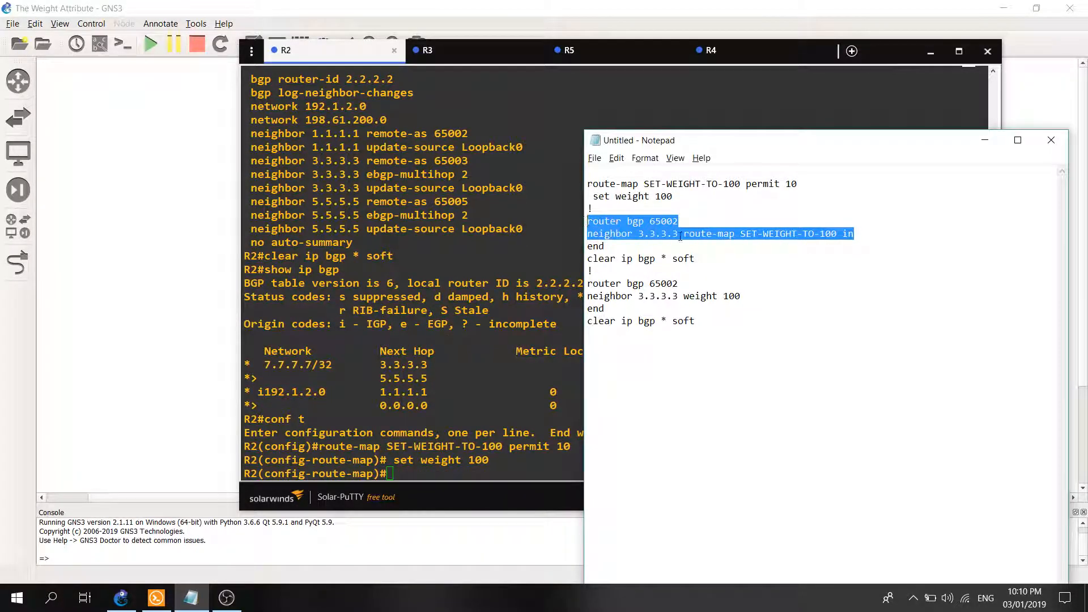
pyautogui.rightClick(627, 223)
pyautogui.click(641, 267)
pyautogui.rightClick(434, 282)
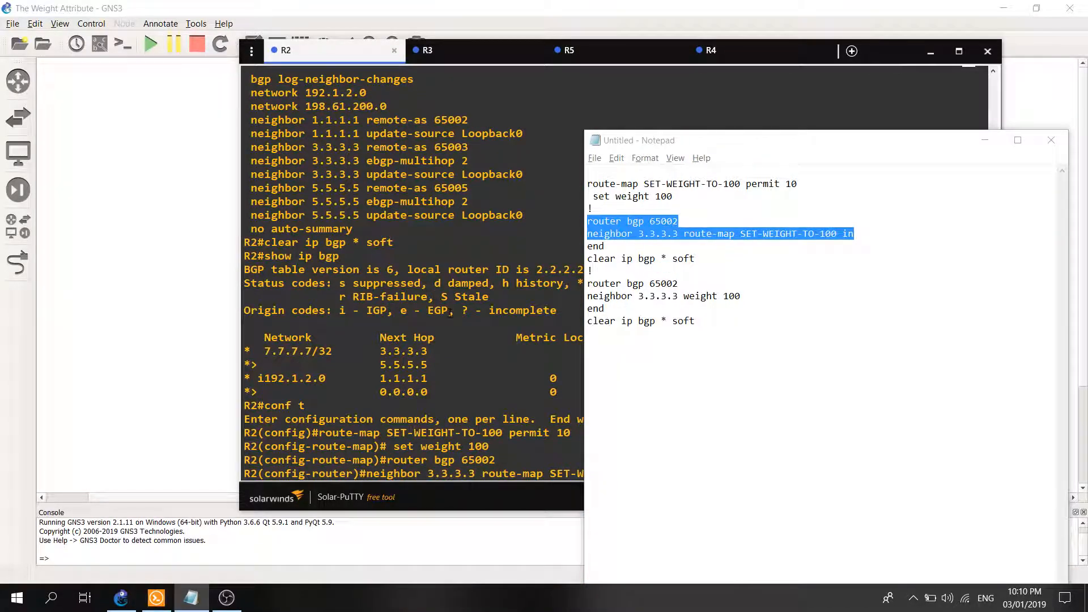
pyautogui.moveTo(585, 130); pyautogui.dragTo(820, 138)
pyautogui.click(706, 429)
pyautogui.press('Return')
pyautogui.write('end')
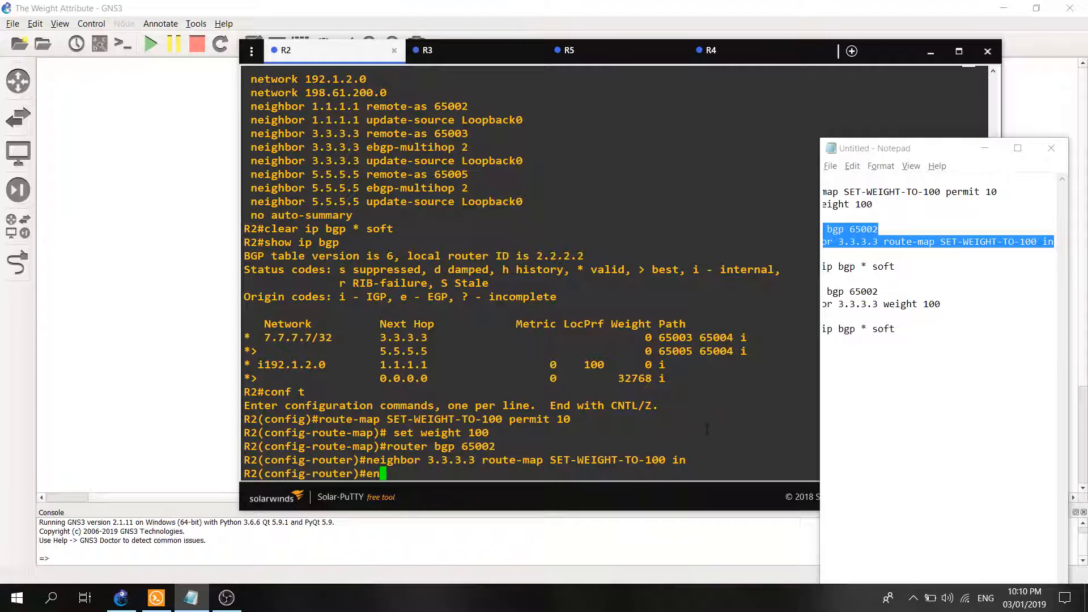
pyautogui.press('Return')
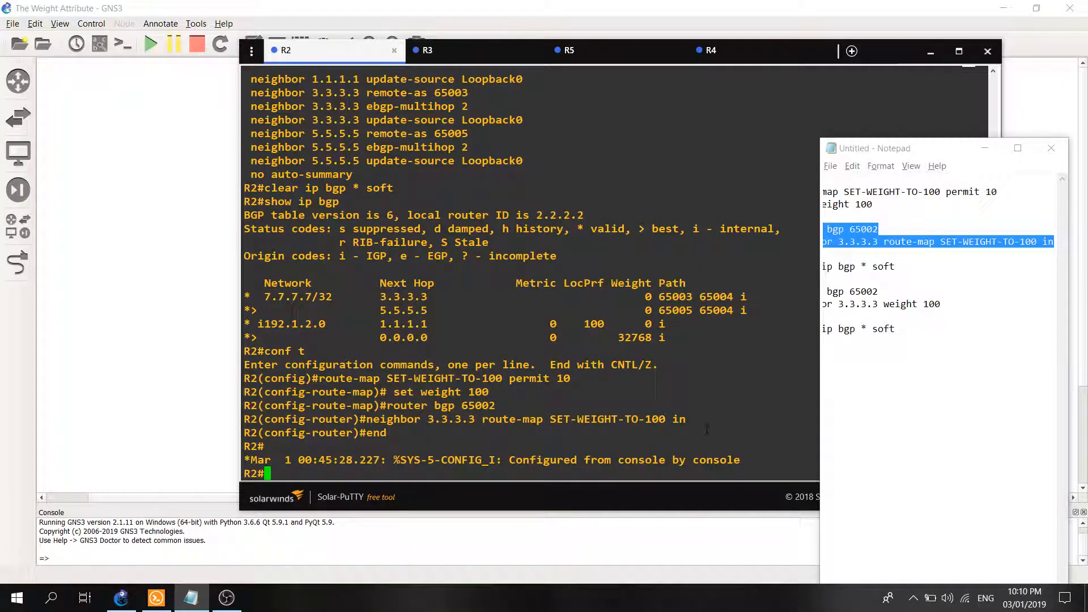
# Save R2's running configuration with "wr".
pyautogui.write('w')
pyautogui.write('r')
pyautogui.press('Return')
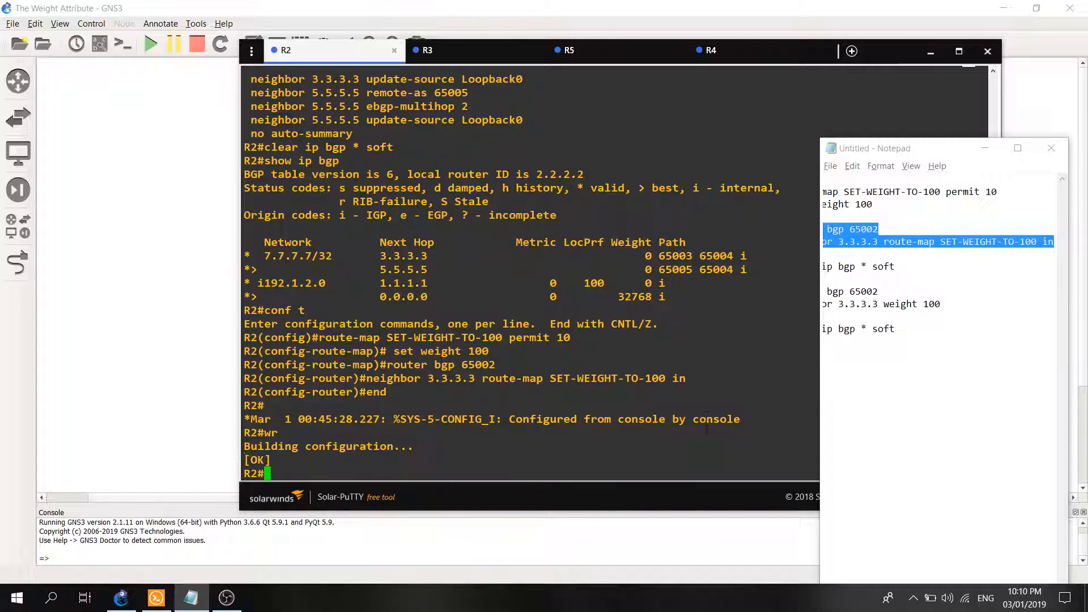
# Soft-reset all BGP sessions on R2 with "clear ip bgp * soft".
pyautogui.write('clear ip bgp *')
pyautogui.write('soft')
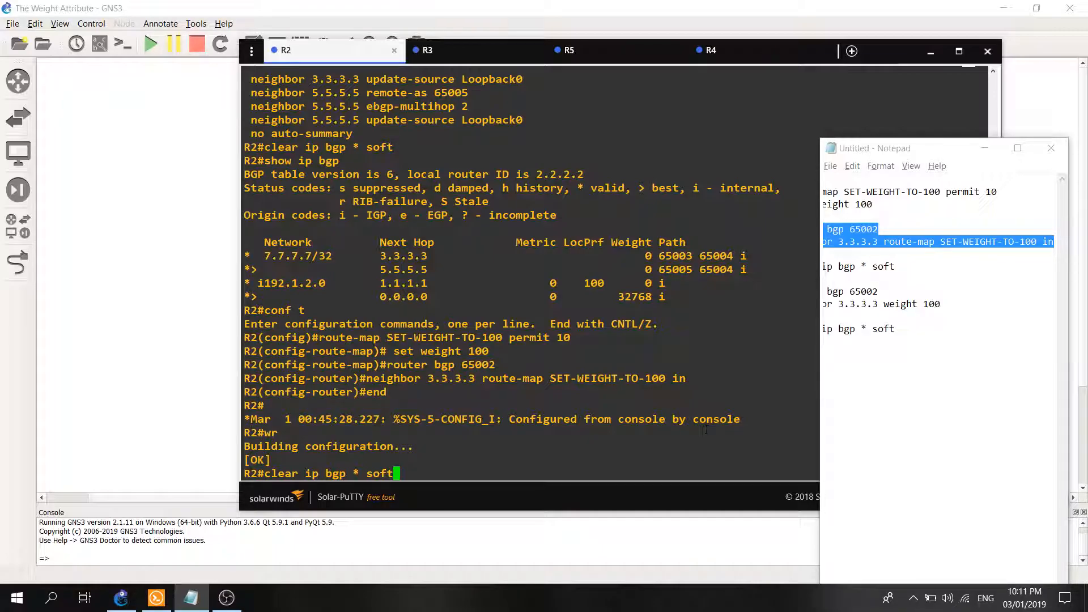
pyautogui.press('BackSpace')
pyautogui.press('BackSpace')
pyautogui.press('BackSpace')
pyautogui.press('BackSpace')
pyautogui.press('BackSpace')
pyautogui.write('soft')
pyautogui.press('Return')
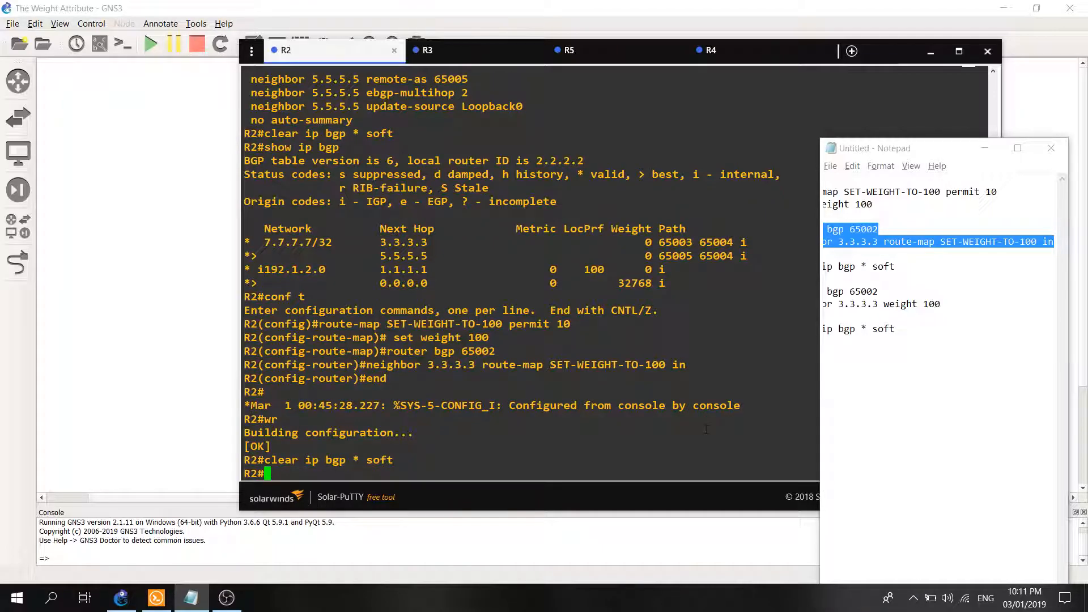
# Display R2's BGP table with "show ip bgp".
pyautogui.write('show ip bgp')
pyautogui.press('Return')
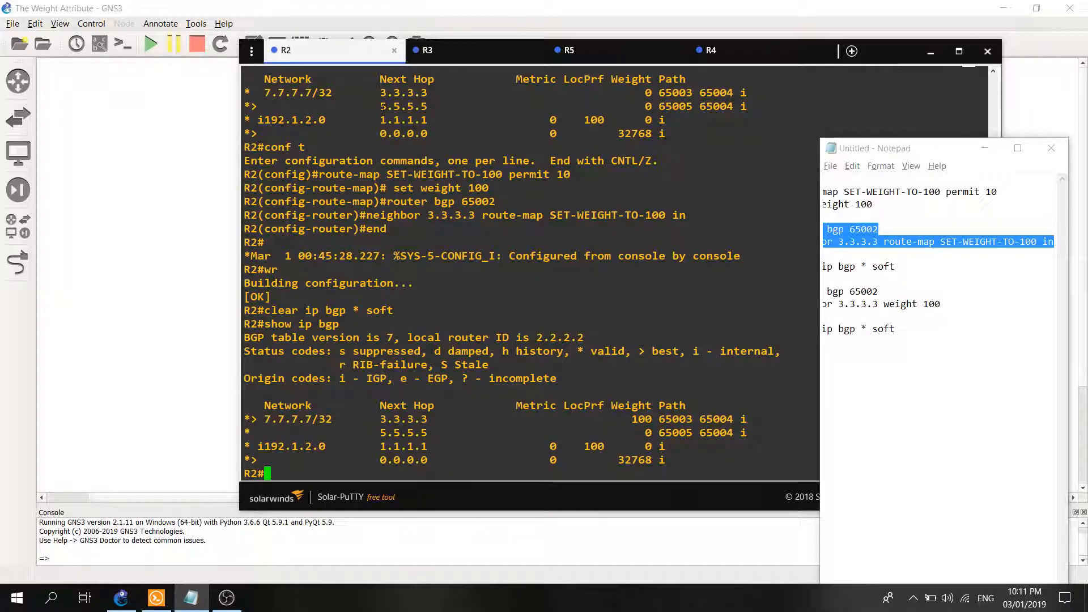
# Minimize Notepad and narrow R2's console so that the GNS3 topology is visible beside it.
pyautogui.click(984, 148)
pyautogui.moveTo(239, 39); pyautogui.dragTo(296, 45)
pyautogui.click(260, 503)
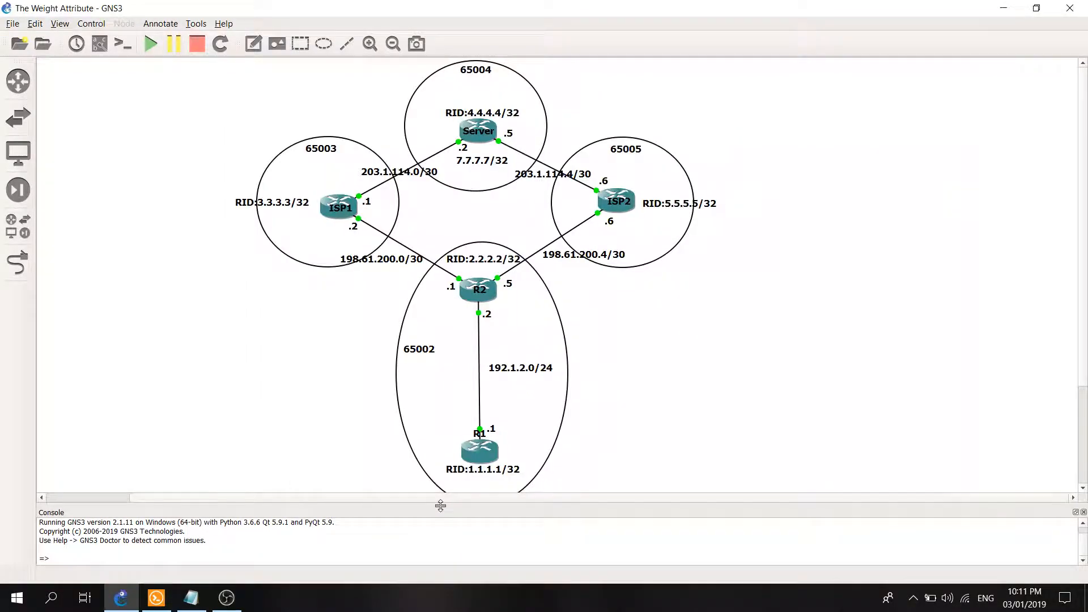
pyautogui.click(156, 598)
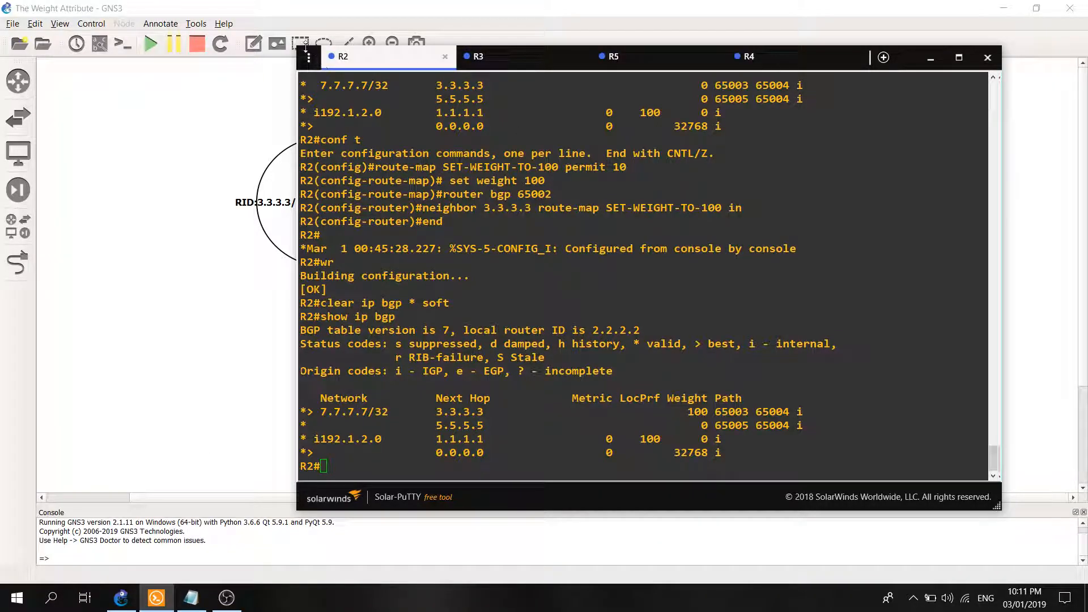
pyautogui.moveTo(298, 47); pyautogui.dragTo(769, 59)
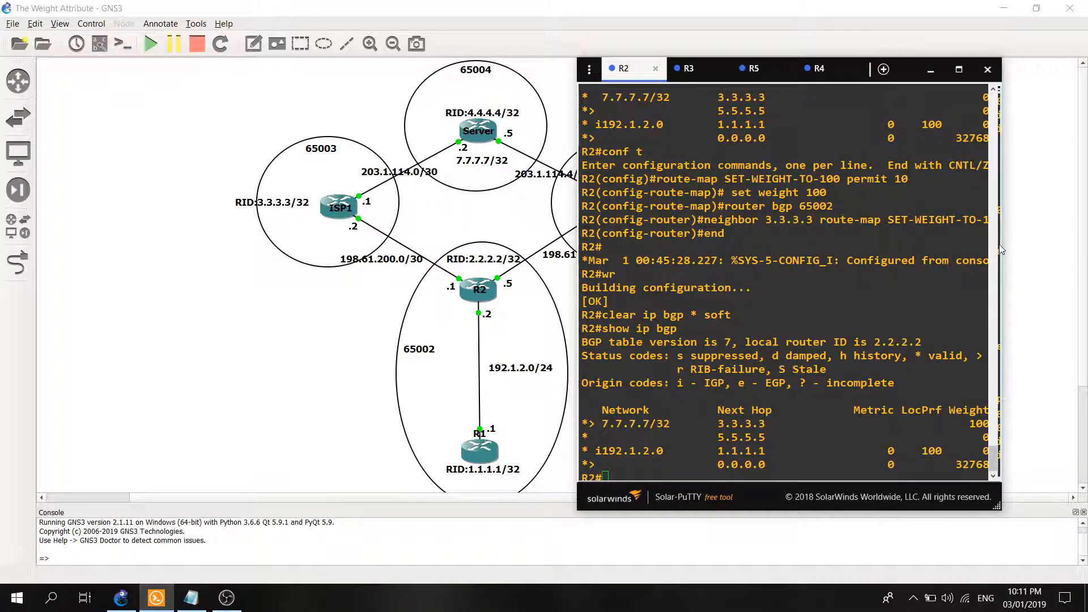
# Compare the earlier and current BGP table entries for 7.7.7.7/32 against the topology, checking the next hop 3.3.3.3.
pyautogui.click(789, 341)
pyautogui.scroll(2, 789, 341)
pyautogui.scroll(-2, 789, 341)
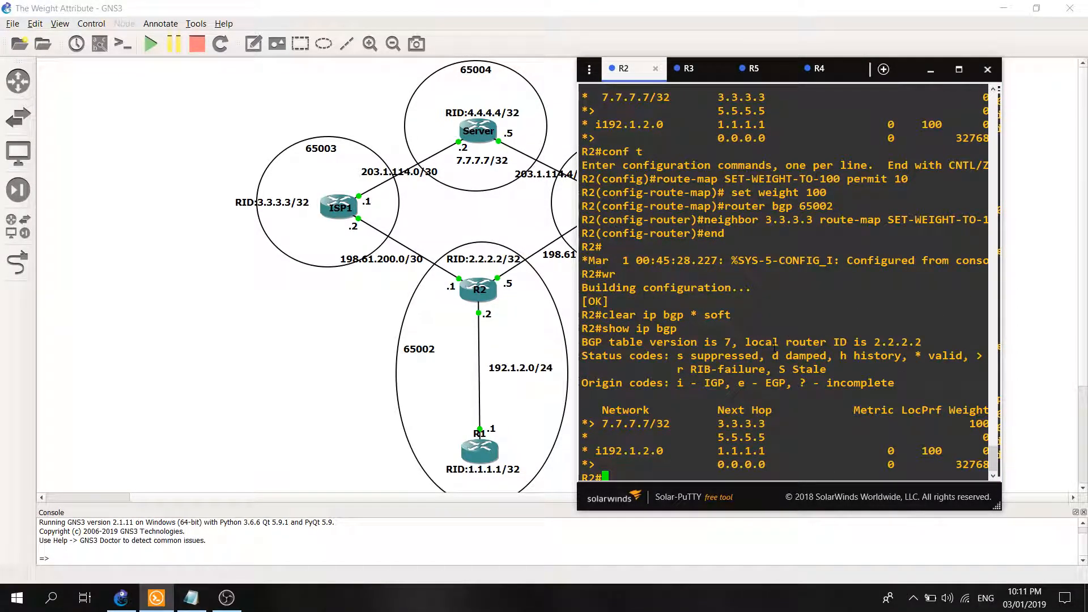
pyautogui.scroll(5, 739, 245)
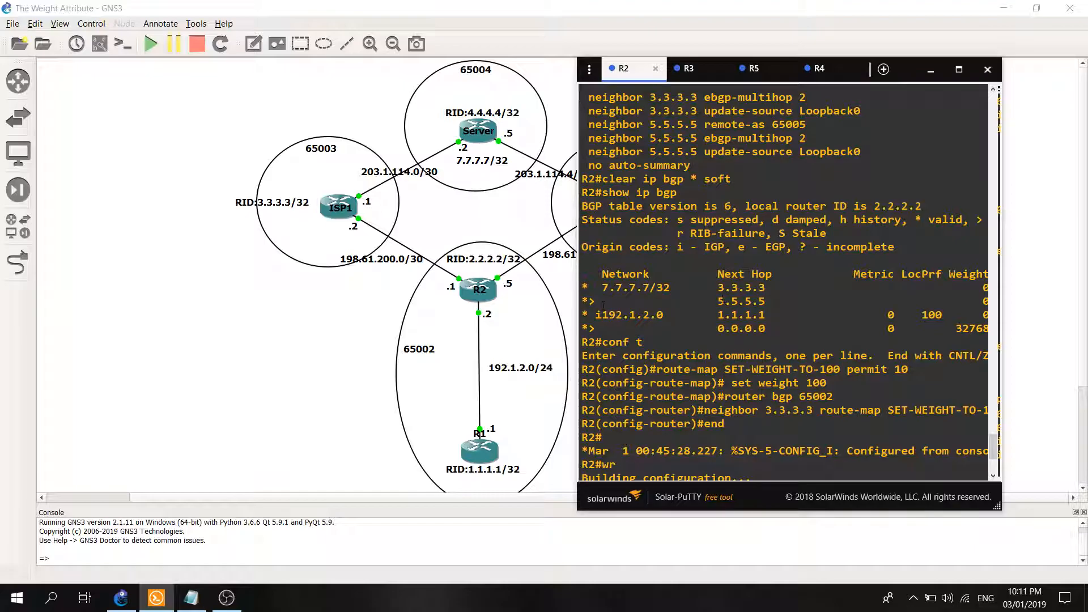
pyautogui.click(558, 285)
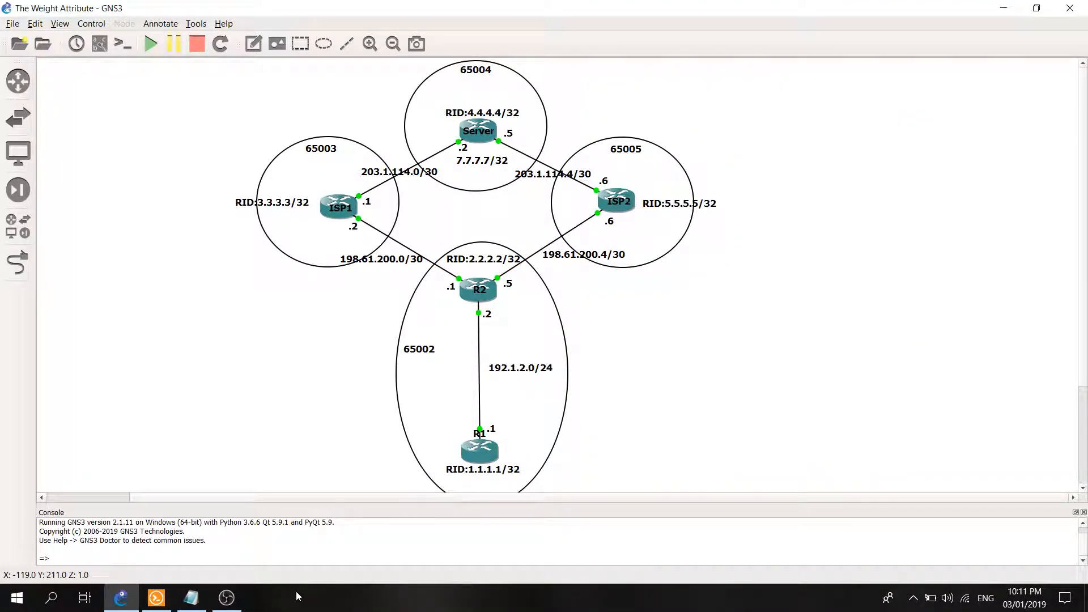
pyautogui.click(157, 597)
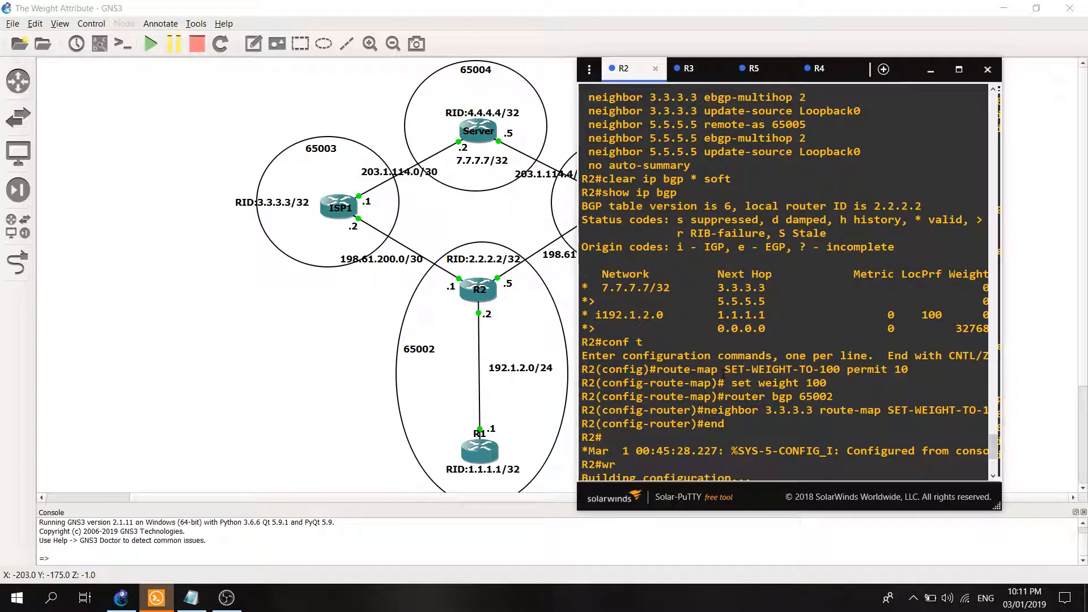
pyautogui.scroll(-5, 724, 374)
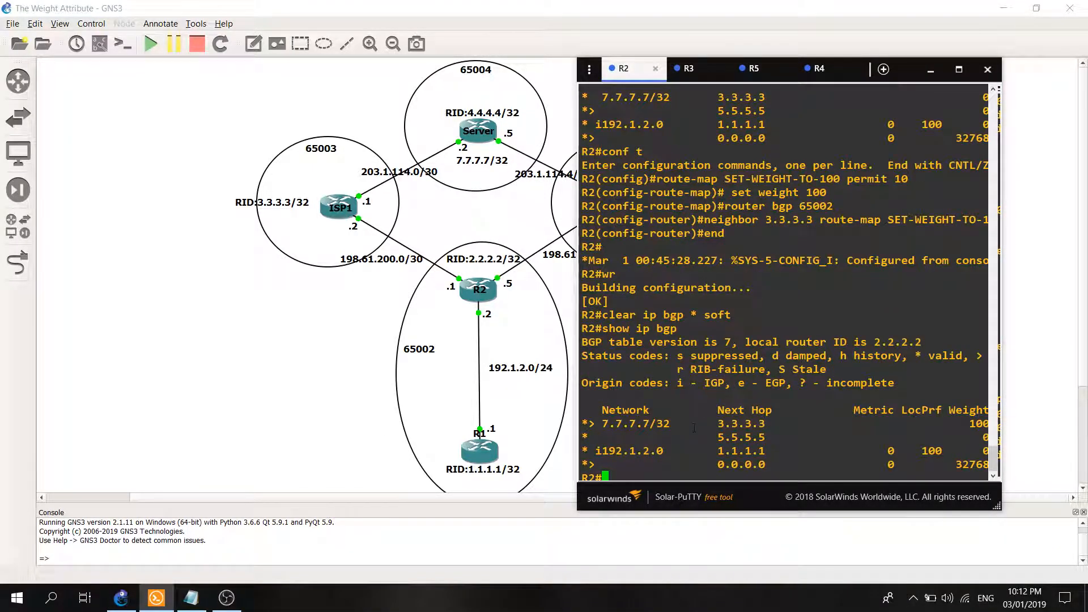
pyautogui.doubleClick(736, 423)
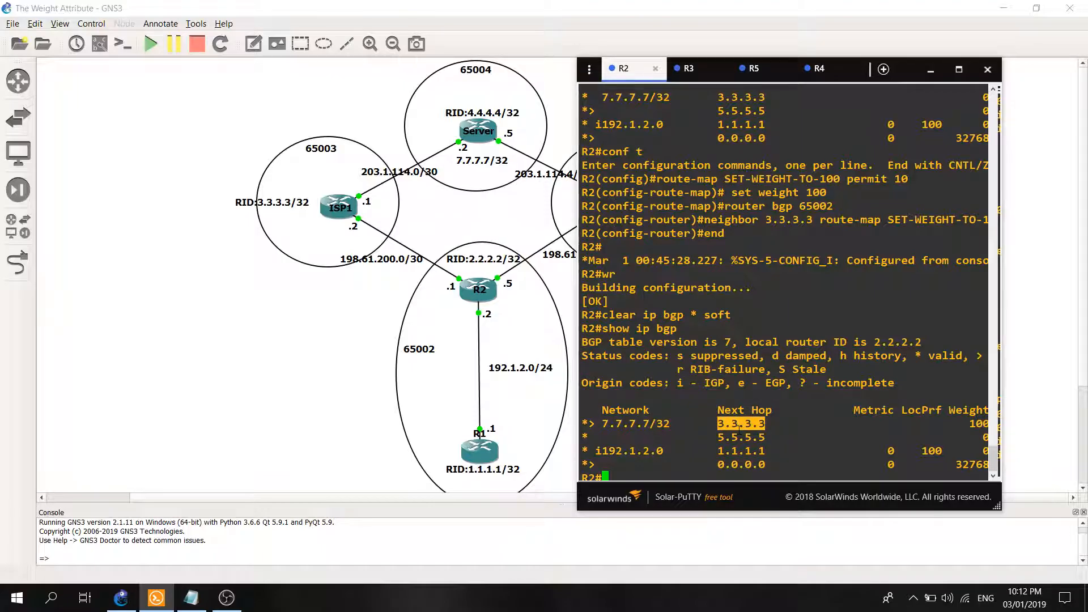
pyautogui.click(739, 430)
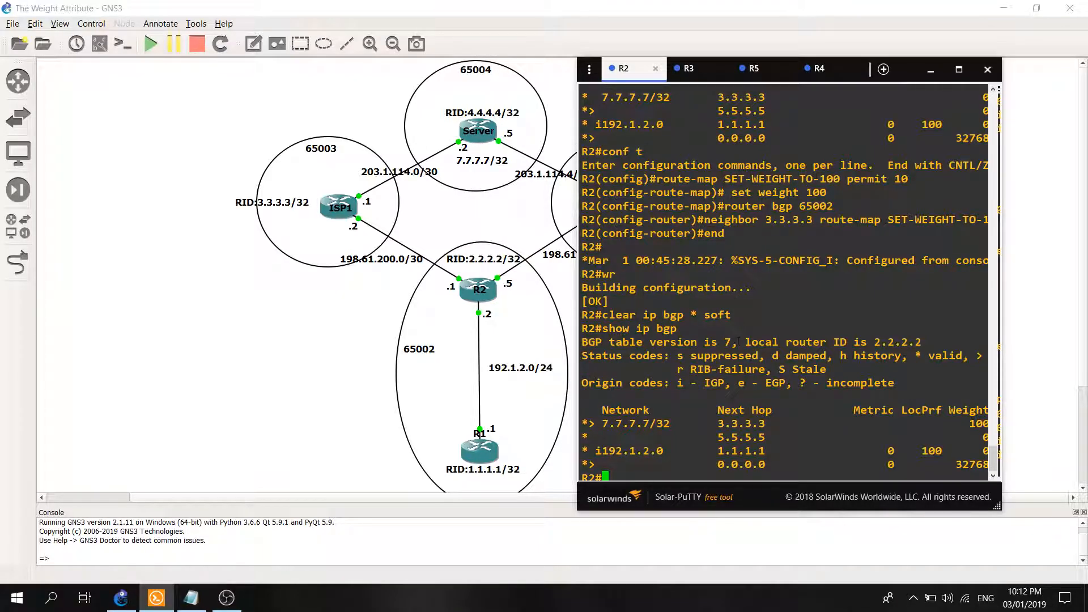
pyautogui.moveTo(602, 424); pyautogui.dragTo(649, 424)
pyautogui.click(602, 134)
# Enlarge R2's console window and display its BGP configuration with "show run | sec bgp".
pyautogui.moveTo(577, 59); pyautogui.dragTo(357, 60)
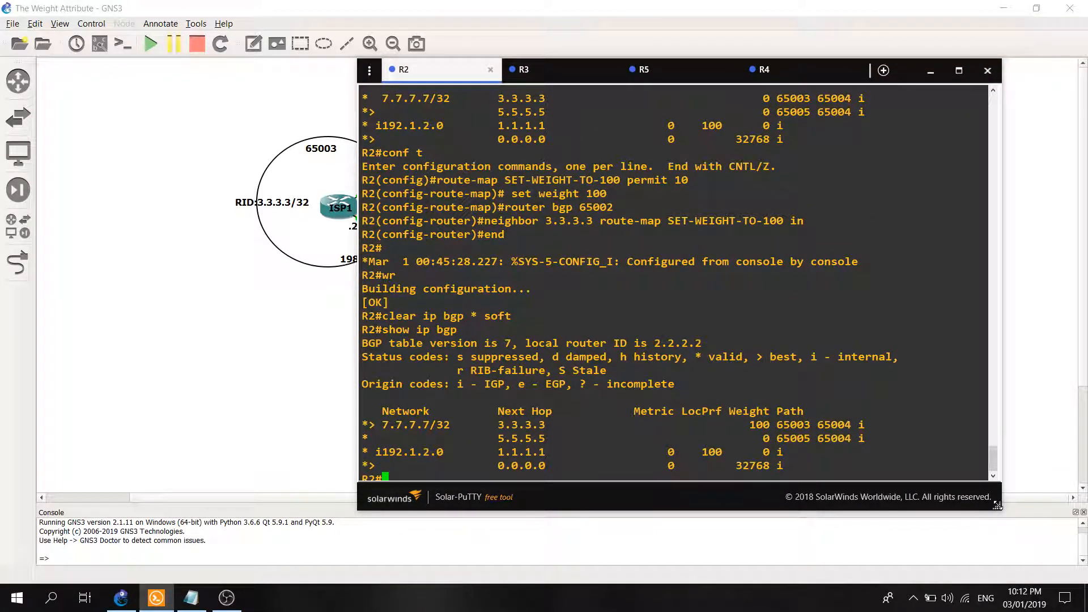
pyautogui.moveTo(999, 507); pyautogui.dragTo(1056, 566)
pyautogui.write('show run | sec bgp')
pyautogui.press('Return')
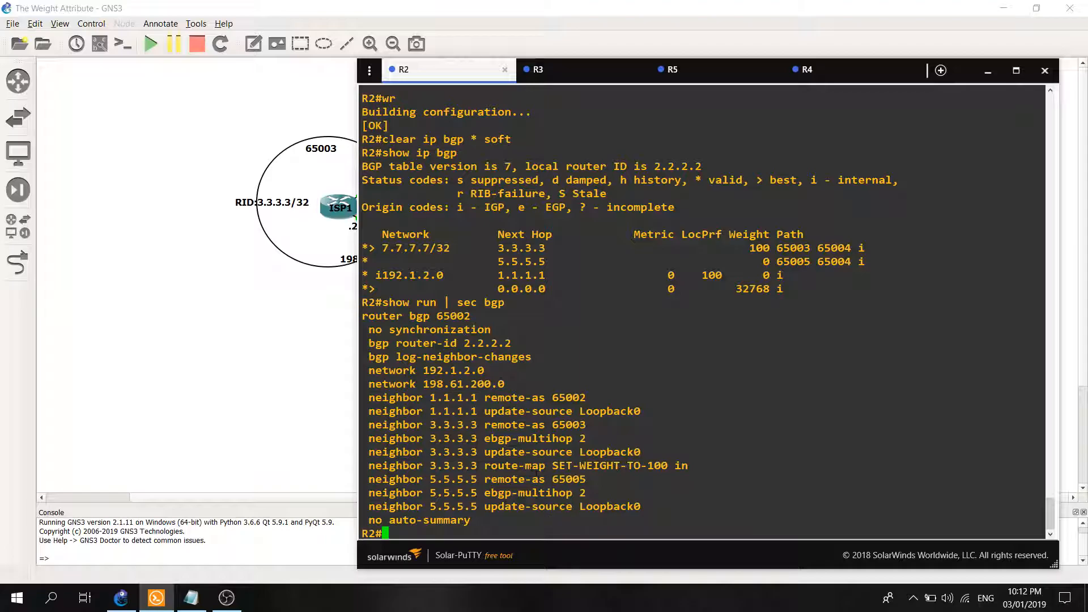
pyautogui.moveTo(471, 315); pyautogui.dragTo(362, 317)
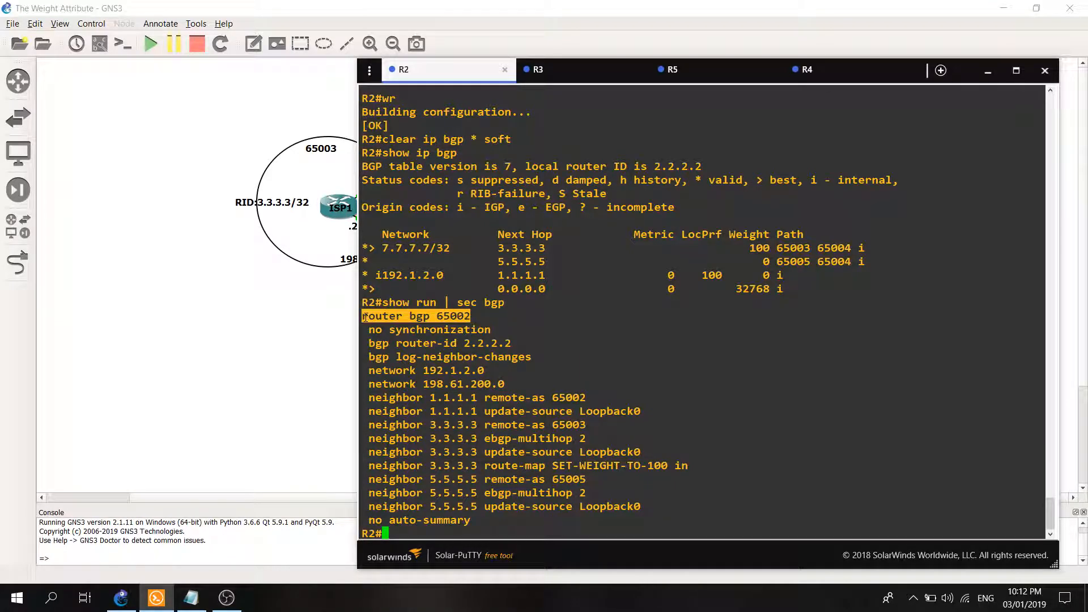
pyautogui.rightClick(384, 320)
pyautogui.press('BackSpace')
pyautogui.press('BackSpace')
pyautogui.press('BackSpace')
pyautogui.press('BackSpace')
pyautogui.press('BackSpace')
pyautogui.press('BackSpace')
pyautogui.press('BackSpace')
pyautogui.press('BackSpace')
pyautogui.press('BackSpace')
pyautogui.press('BackSpace')
pyautogui.press('BackSpace')
pyautogui.press('BackSpace')
pyautogui.press('BackSpace')
pyautogui.press('BackSpace')
pyautogui.press('BackSpace')
pyautogui.press('BackSpace')
# In the Notepad commands, prefix "no" to the "route-map SET-WEIGHT-TO-100 permit 10" and "neighbor 3.3.3.3 route-map SET-WEIGHT-TO-100 in" lines.
pyautogui.click(191, 598)
pyautogui.click(933, 229)
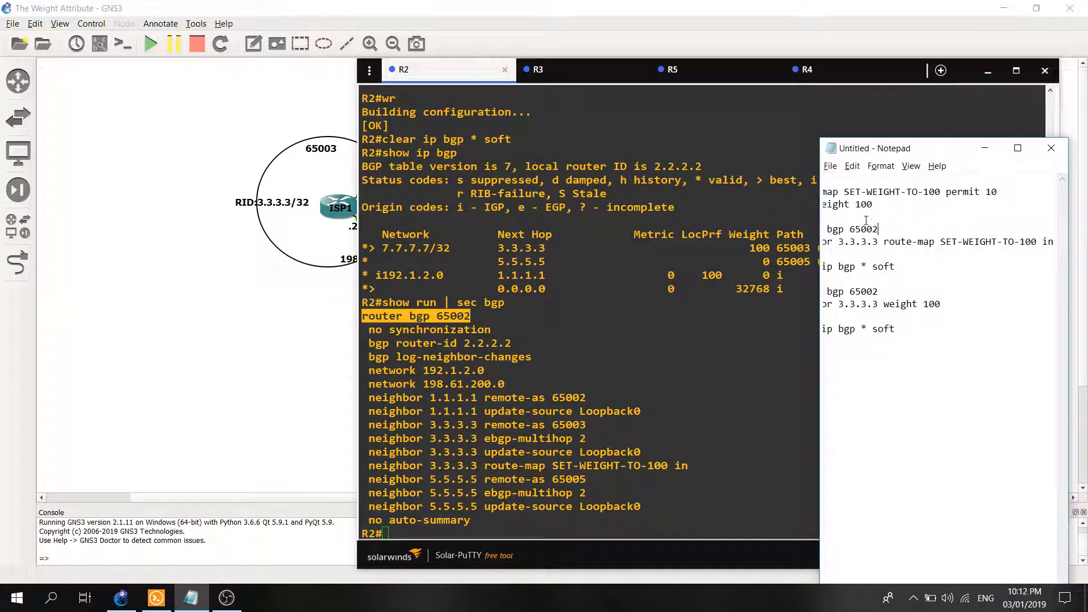
pyautogui.moveTo(819, 138); pyautogui.dragTo(477, 124)
pyautogui.hotkey('ctrl', 'Home')
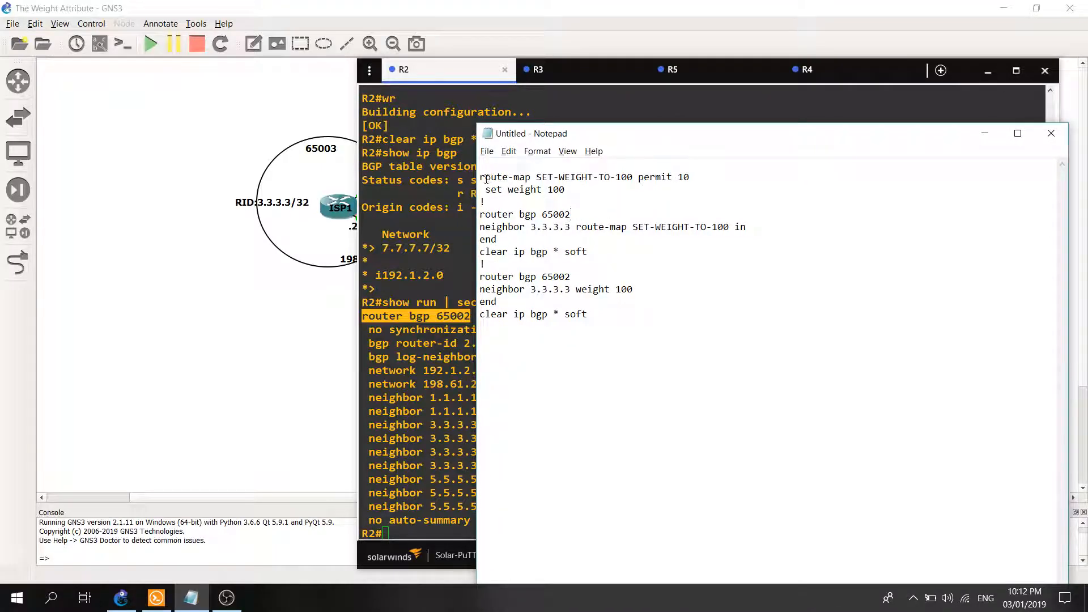
pyautogui.write('no')
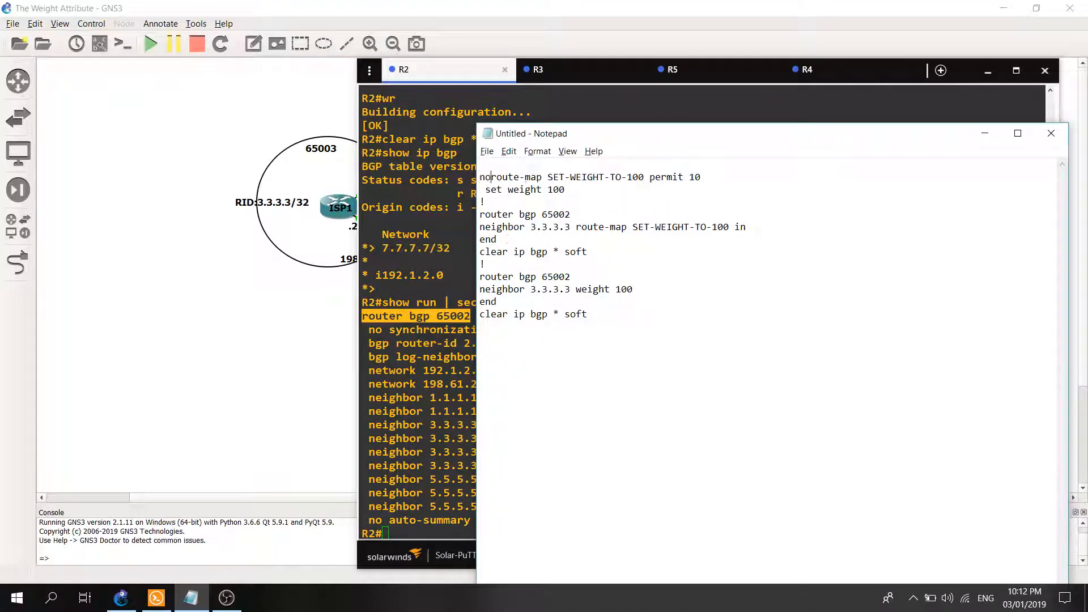
pyautogui.click(480, 228)
pyautogui.write('no')
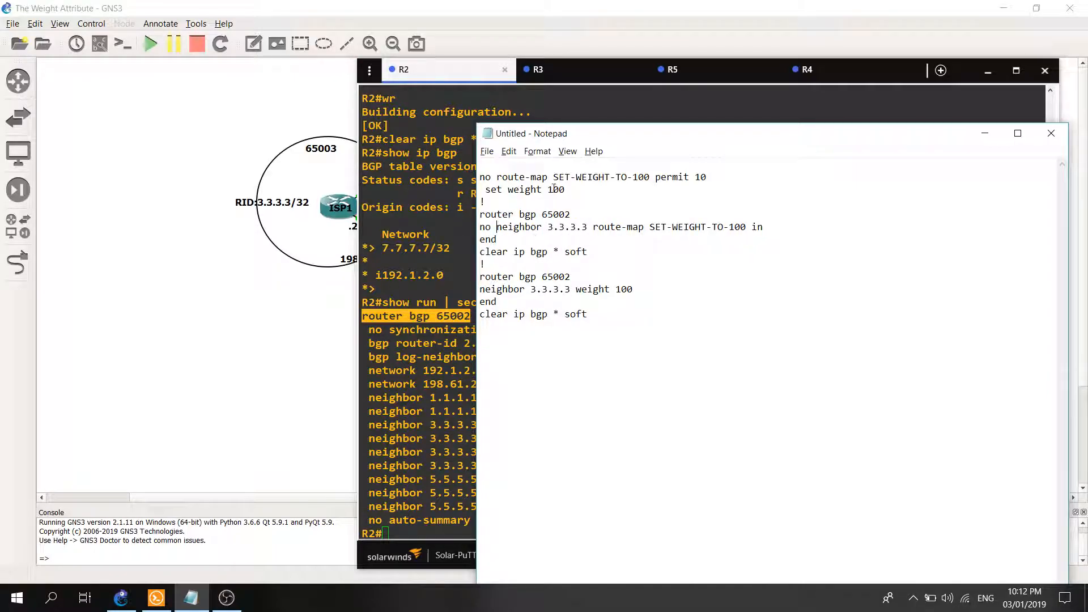
# Copy the "no route-map SET-WEIGHT-TO-100 permit 10" line from Notepad and enter configuration mode on R2 with "conf t".
pyautogui.moveTo(708, 177); pyautogui.dragTo(480, 177)
pyautogui.rightClick(499, 176)
pyautogui.click(521, 219)
pyautogui.click(436, 292)
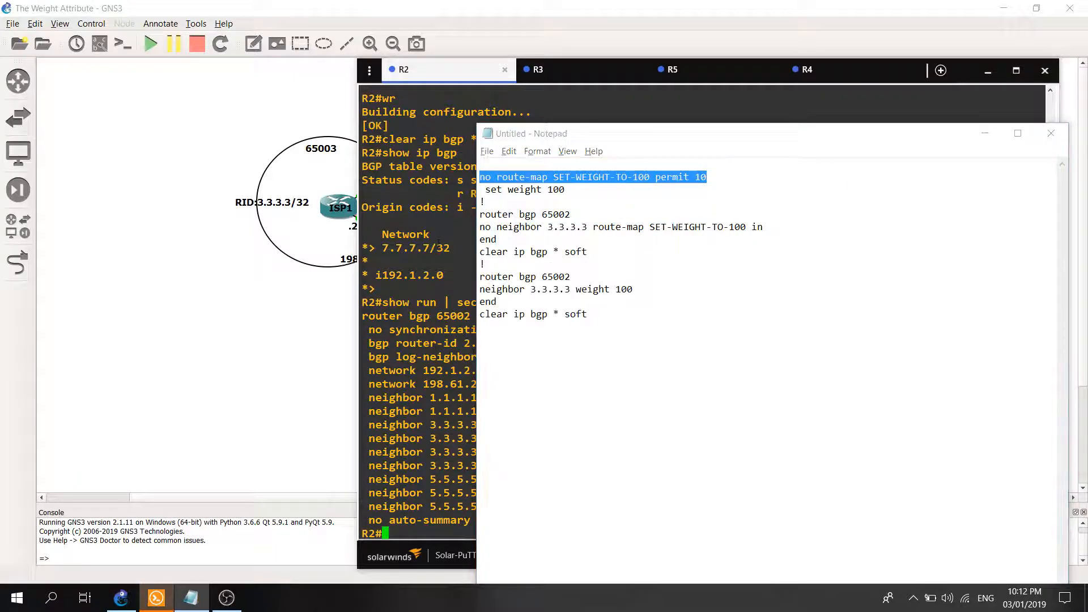
pyautogui.write('conf t')
pyautogui.press('Return')
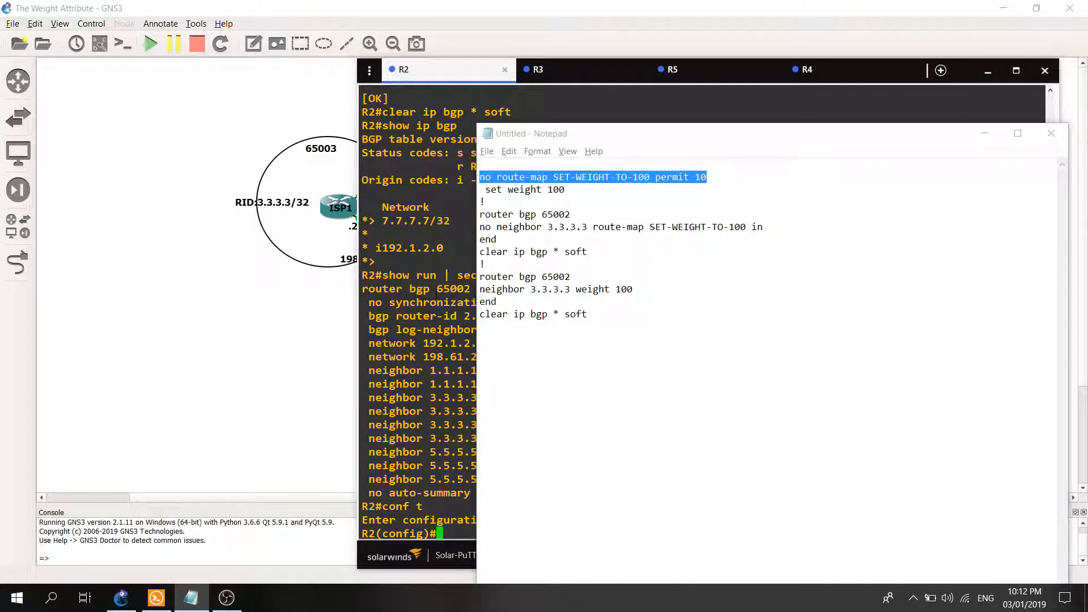
# Move Notepad clear of the console output and run "no route-map SET-WEIGHT-TO-100 permit 10" on R2.
pyautogui.moveTo(492, 124); pyautogui.dragTo(717, 121)
pyautogui.click(861, 248)
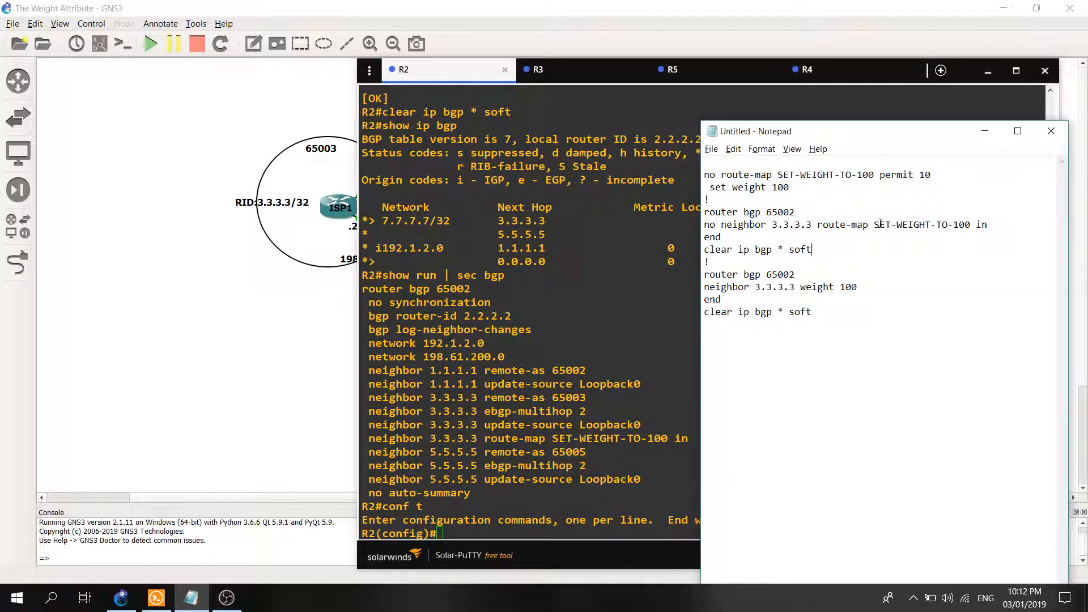
pyautogui.moveTo(934, 175); pyautogui.dragTo(704, 175)
pyautogui.rightClick(730, 173)
pyautogui.click(777, 216)
pyautogui.rightClick(564, 290)
pyautogui.press('Return')
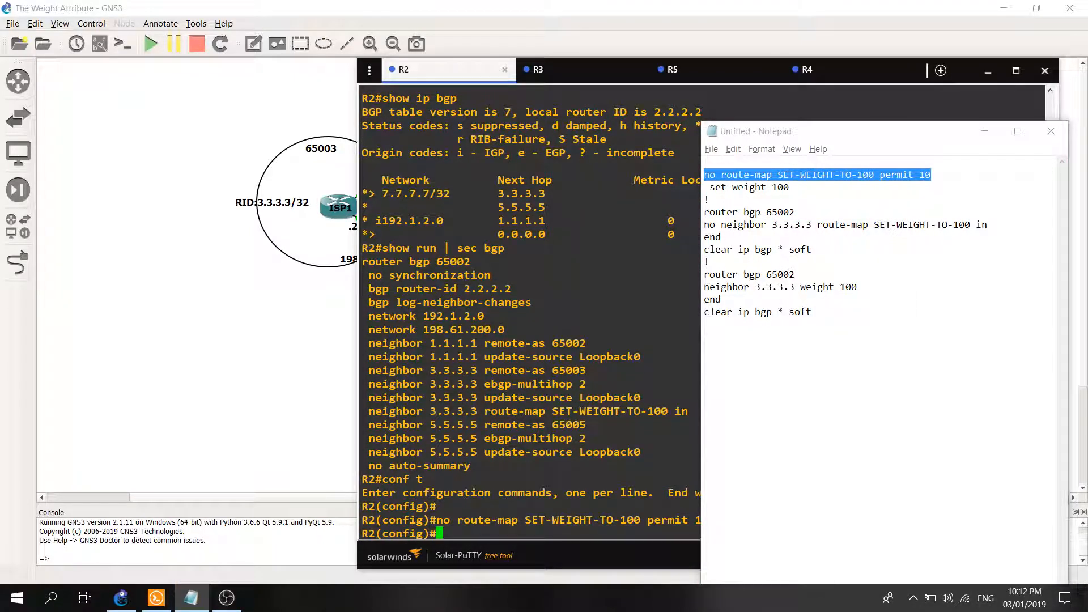
# Under "router bgp 65002" on R2, run "no neighbor 3.3.3.3 route-map SET-WEIGHT-TO-100 in" and leave configuration mode.
pyautogui.click(923, 278)
pyautogui.moveTo(989, 226); pyautogui.dragTo(705, 201)
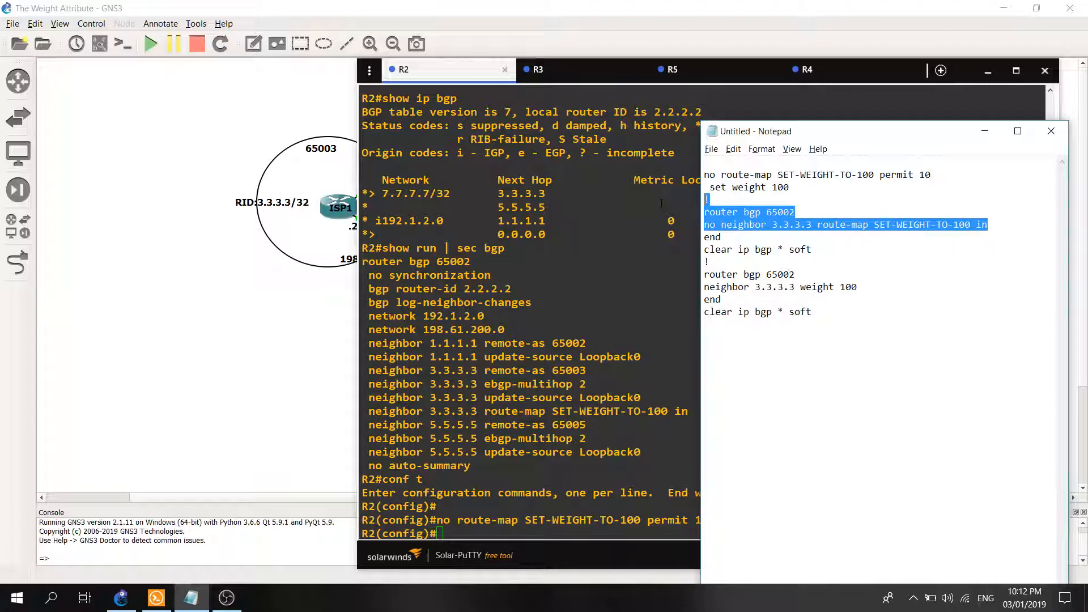
pyautogui.click(849, 248)
pyautogui.moveTo(988, 226); pyautogui.dragTo(736, 226)
pyautogui.rightClick(696, 216)
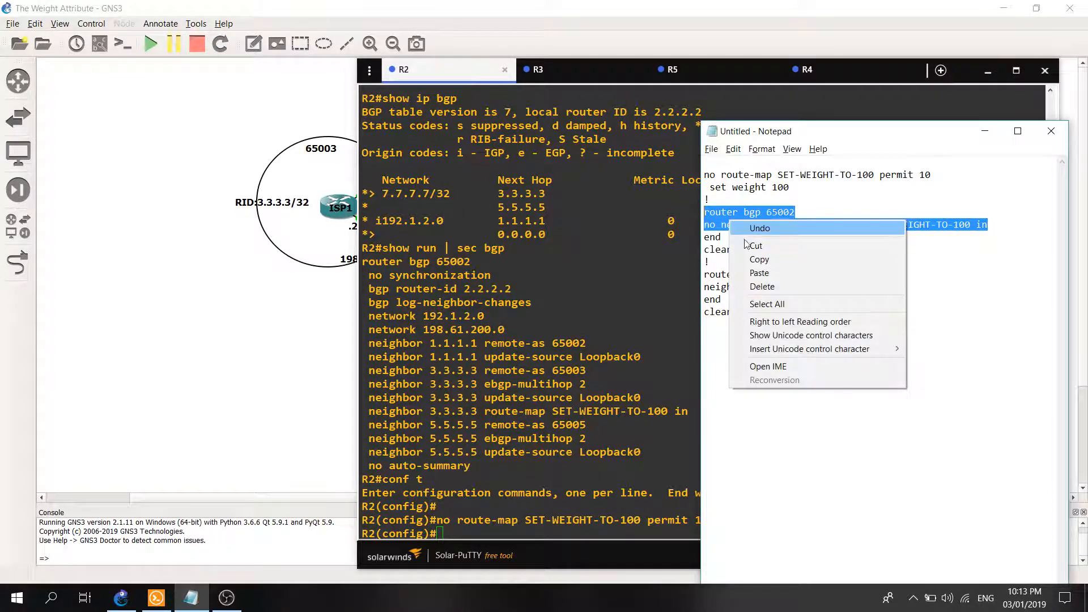
pyautogui.click(728, 260)
pyautogui.rightClick(562, 297)
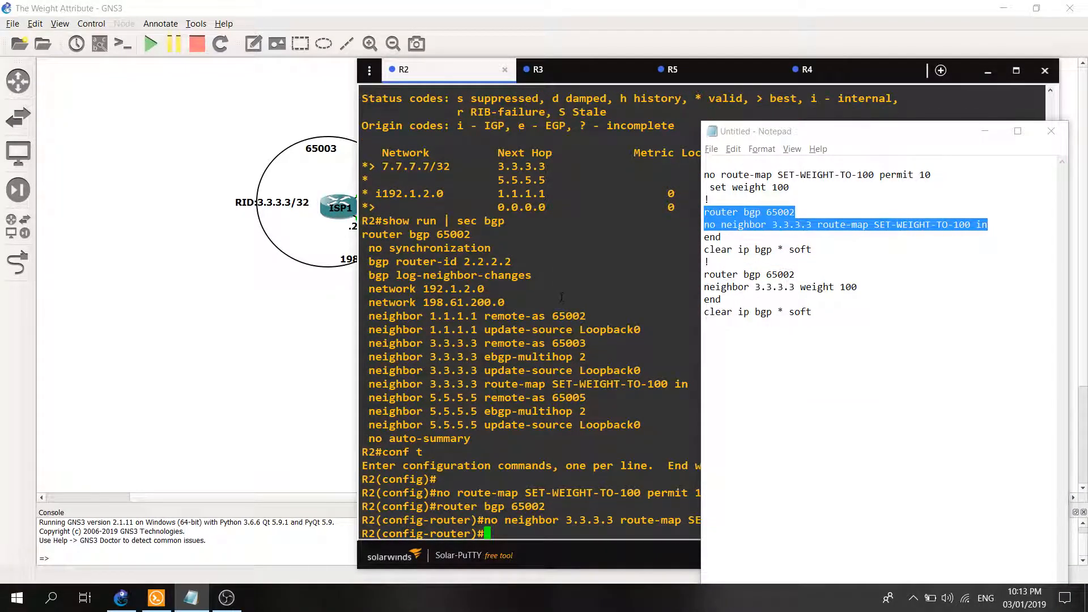
pyautogui.write('end')
pyautogui.press('Return')
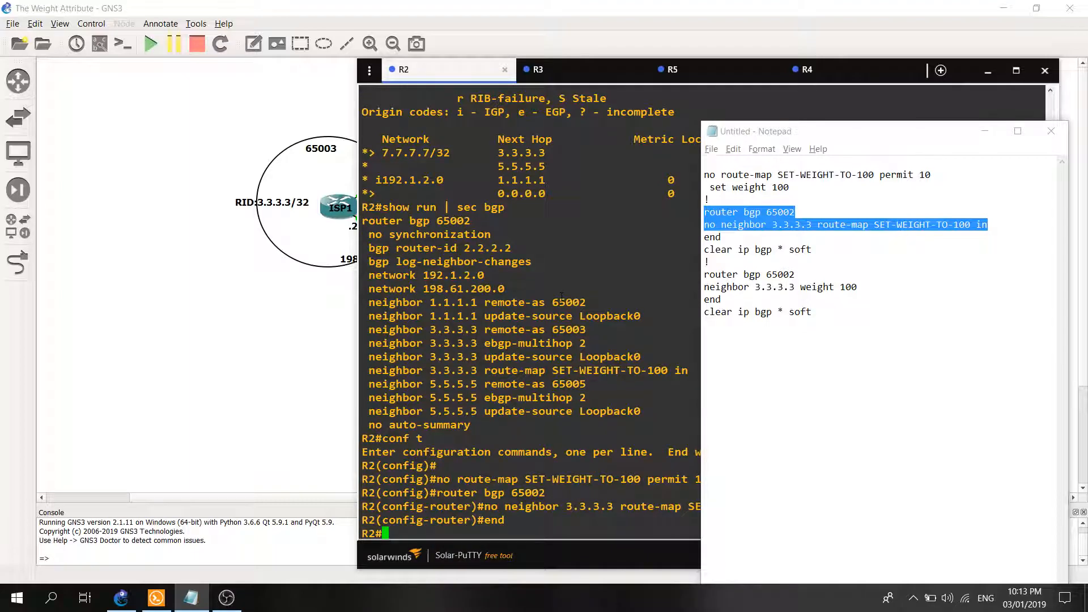
# Soft-reset all of R2's BGP sessions with "clear ip bgp * soft".
pyautogui.write('show')
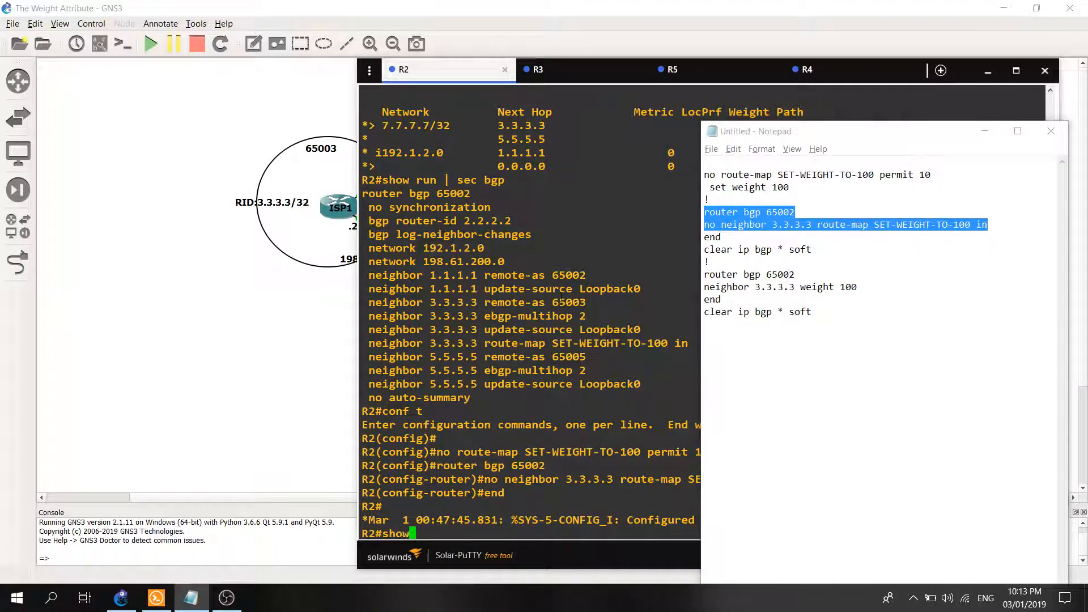
pyautogui.press('BackSpace')
pyautogui.press('BackSpace')
pyautogui.press('BackSpace')
pyautogui.press('BackSpace')
pyautogui.press('BackSpace')
pyautogui.write('clear ip bgp * soft')
pyautogui.press('Return')
# Enlarge R2's console window and display its BGP table with "show ip bgp".
pyautogui.write('show ip')
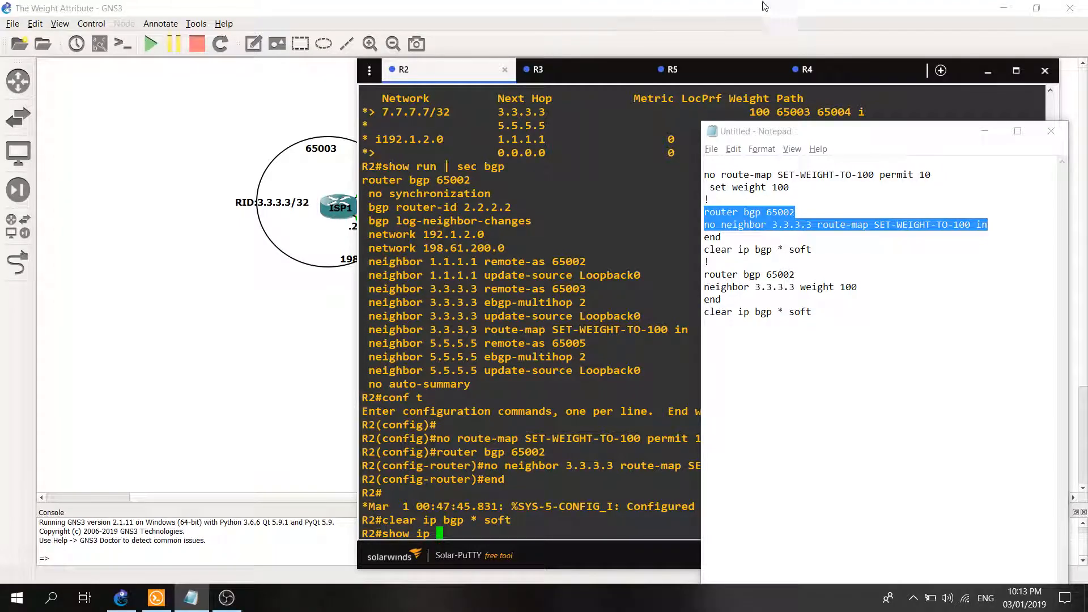
pyautogui.moveTo(358, 64); pyautogui.dragTo(207, 45)
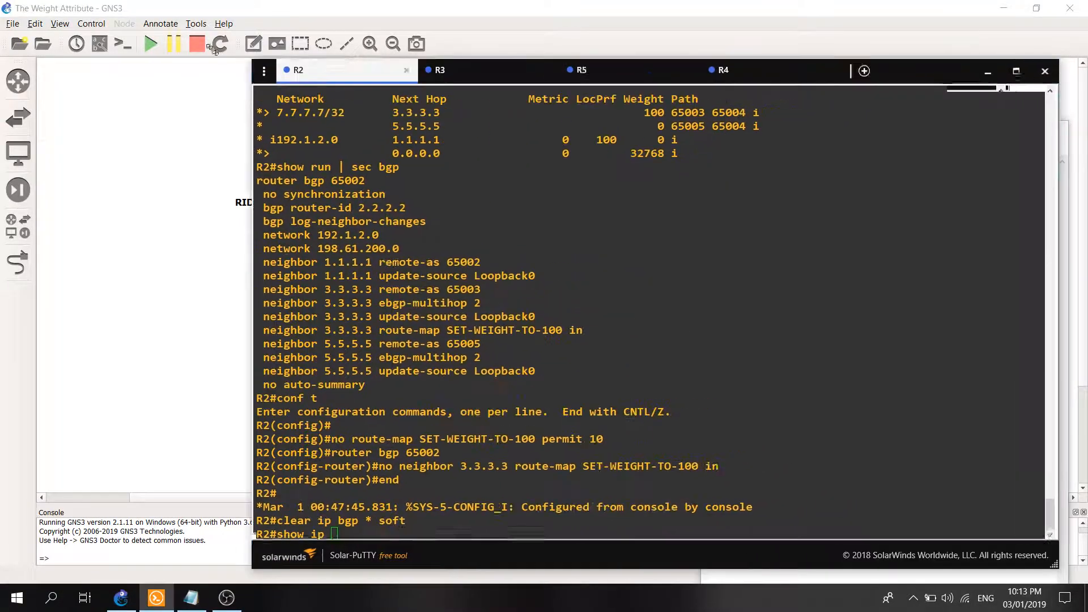
pyautogui.write('bgp *')
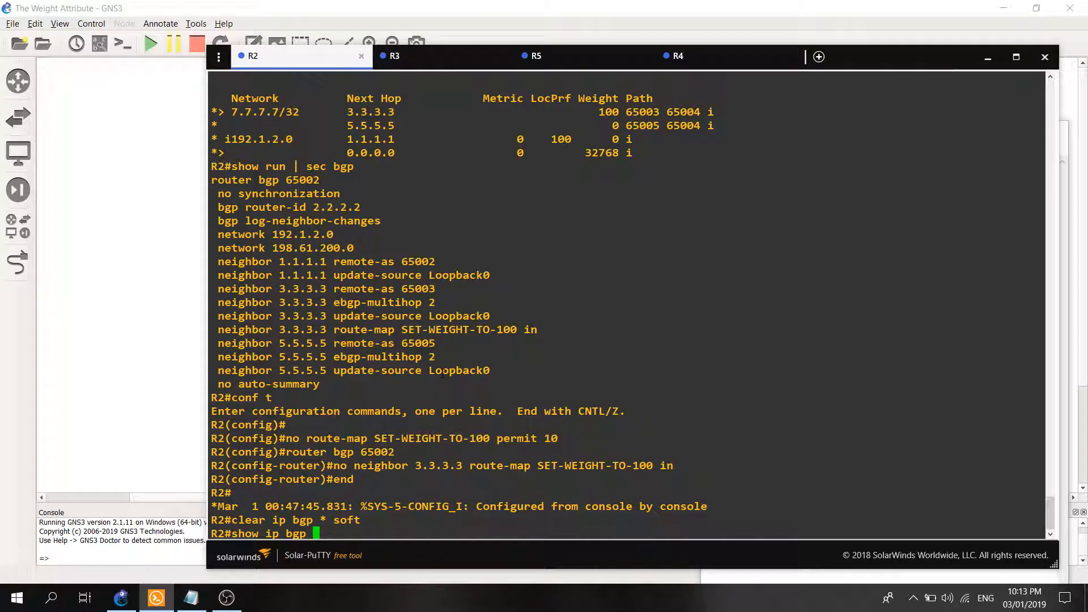
pyautogui.press('BackSpace')
pyautogui.press('BackSpace')
pyautogui.press('BackSpace')
pyautogui.press('BackSpace')
pyautogui.write('p')
pyautogui.press('Return')
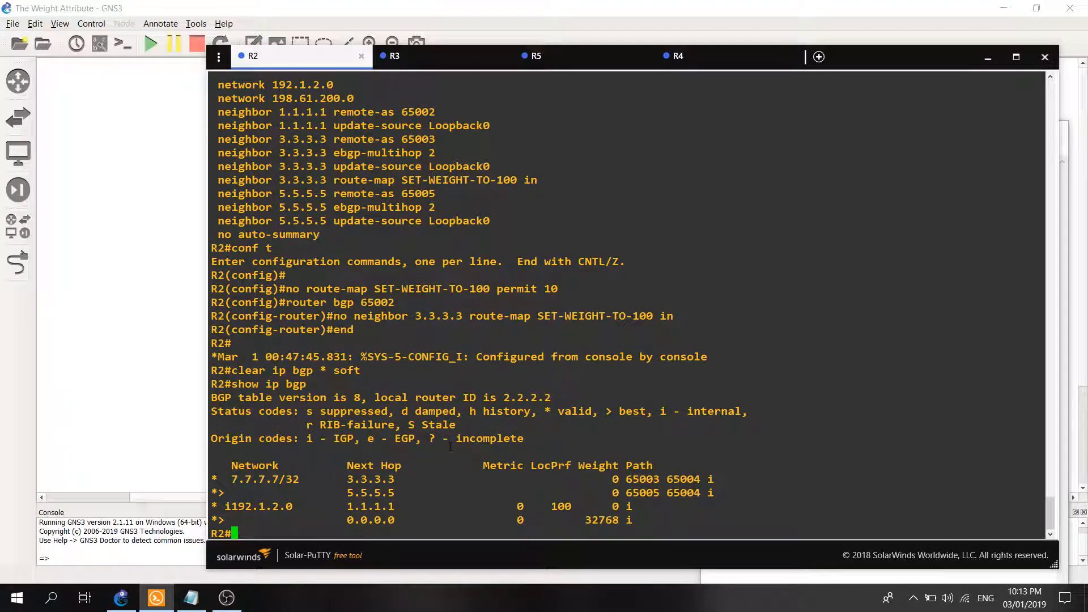
# Review the "neighbor 3.3.3.3 weight 100" command in Notepad and enter configuration mode on R2 with "conf t".
pyautogui.click(190, 598)
pyautogui.click(785, 331)
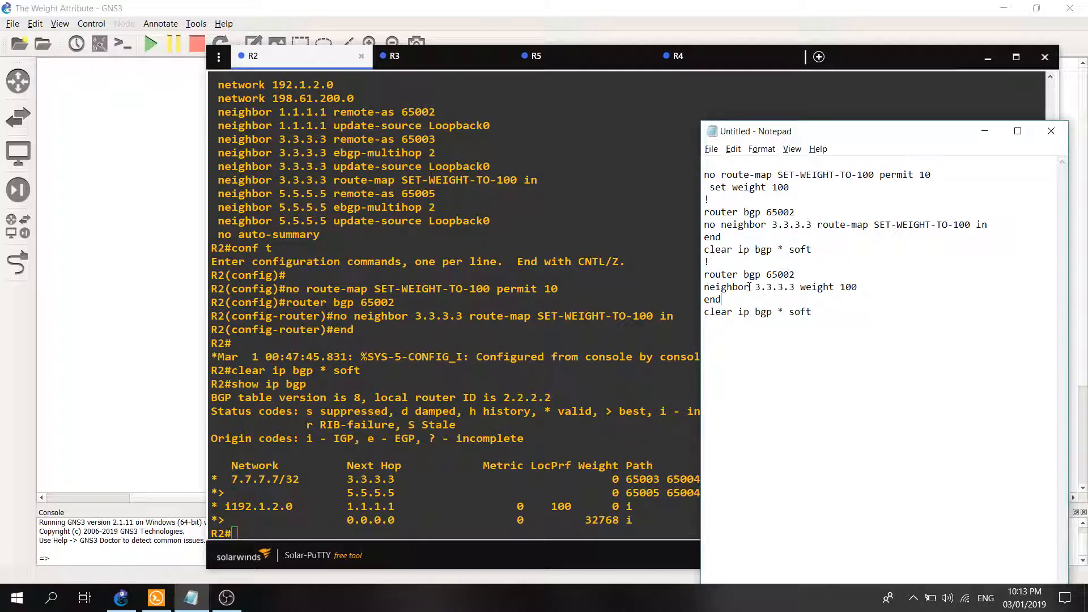
pyautogui.moveTo(755, 286); pyautogui.dragTo(784, 287)
pyautogui.click(798, 302)
pyautogui.click(533, 397)
pyautogui.write('cond t')
pyautogui.press('Return')
pyautogui.write('cobnf t')
pyautogui.press('BackSpace')
pyautogui.press('BackSpace')
pyautogui.press('BackSpace')
pyautogui.press('BackSpace')
pyautogui.press('BackSpace')
pyautogui.write('nf t')
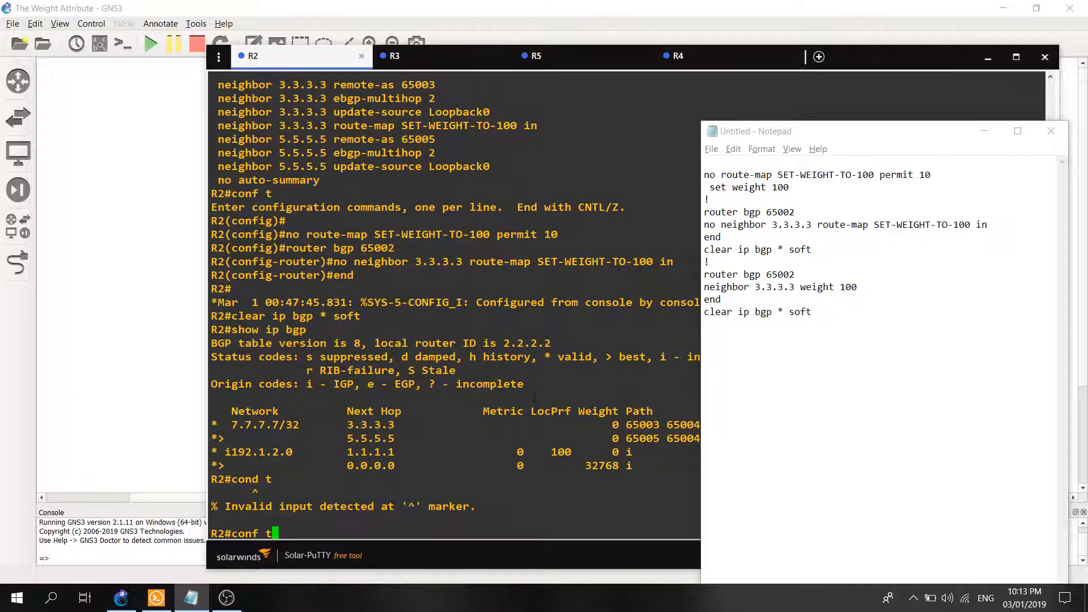
pyautogui.press('Return')
# Apply "neighbor 3.3.3.3 weight 100" under "router bgp 65002" on R2 and save the configuration with "wr".
pyautogui.moveTo(861, 287); pyautogui.dragTo(705, 272)
pyautogui.rightClick(729, 281)
pyautogui.click(757, 316)
pyautogui.rightClick(486, 304)
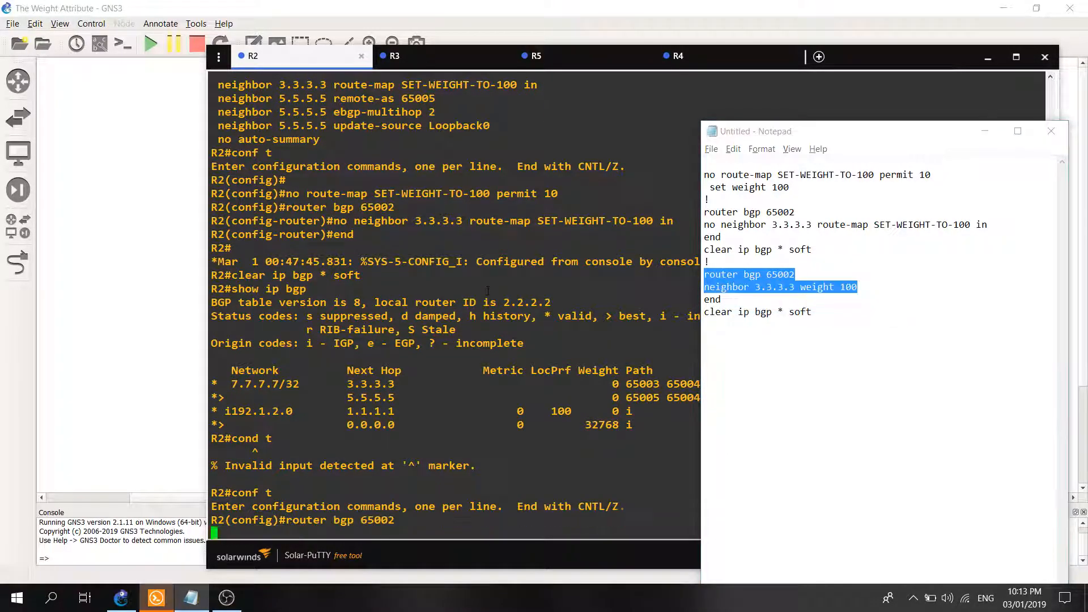
pyautogui.write('end')
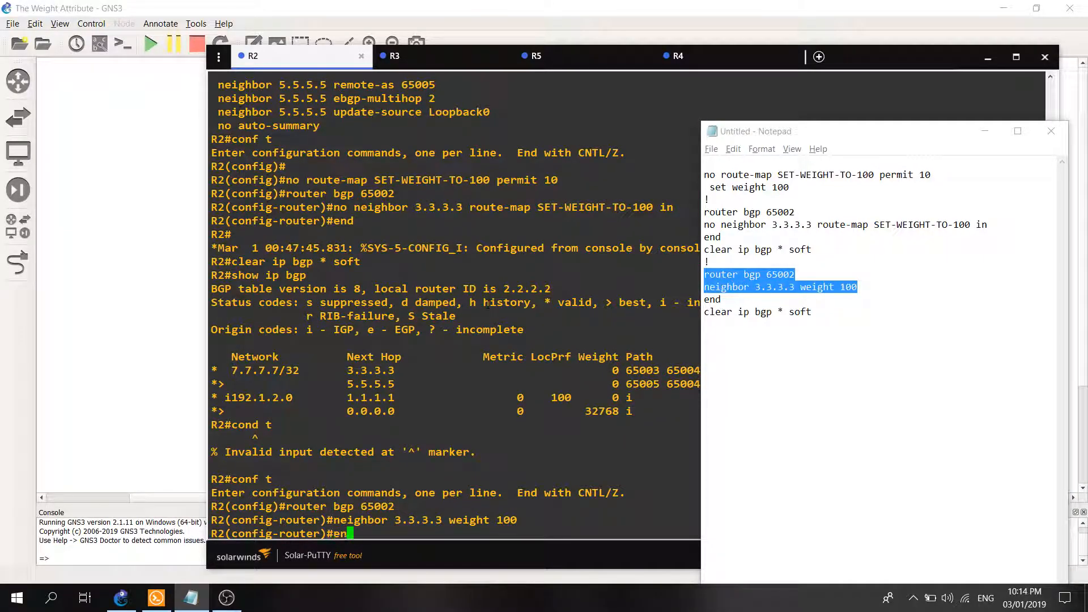
pyautogui.press('Return')
pyautogui.write('wr')
pyautogui.press('Return')
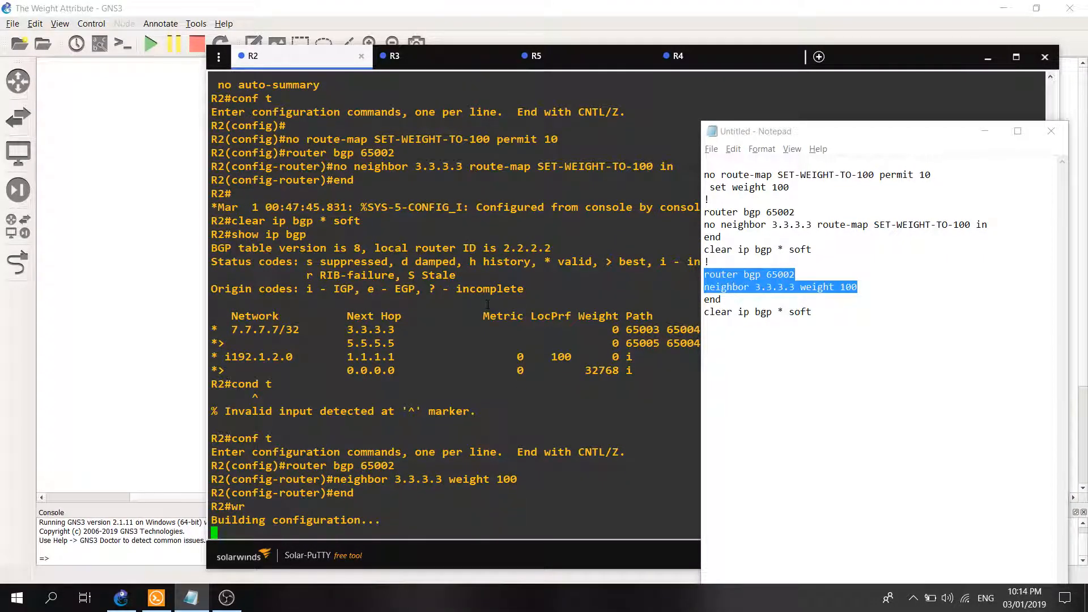
# Soft-reset R2's BGP sessions with "clear ip bgp * soft" and display the BGP table with "show ip bgp".
pyautogui.write('cler ip ')
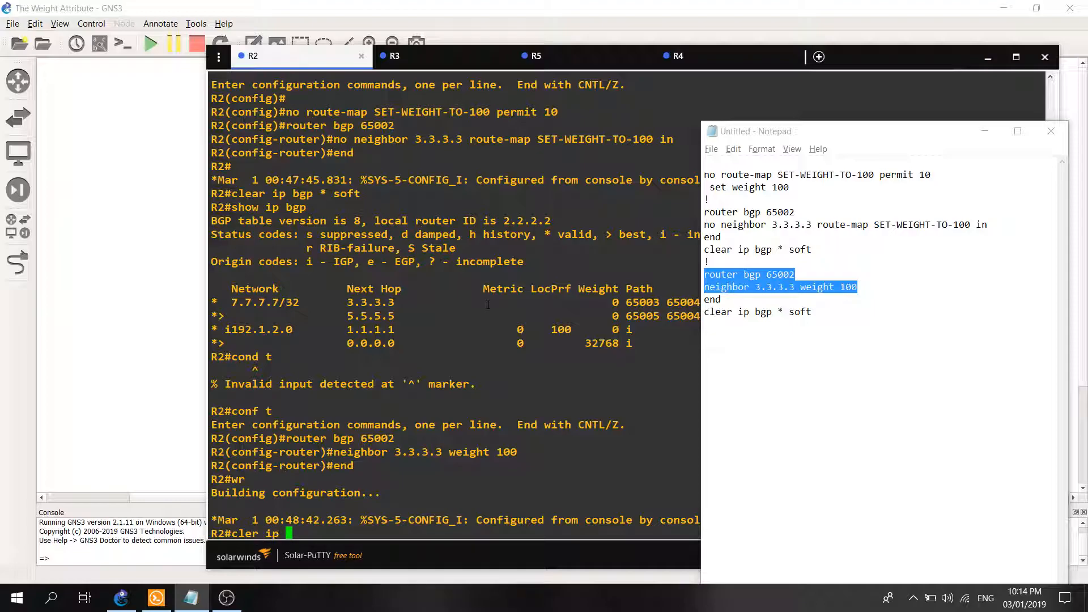
pyautogui.write('bgp * soft')
pyautogui.press('Return')
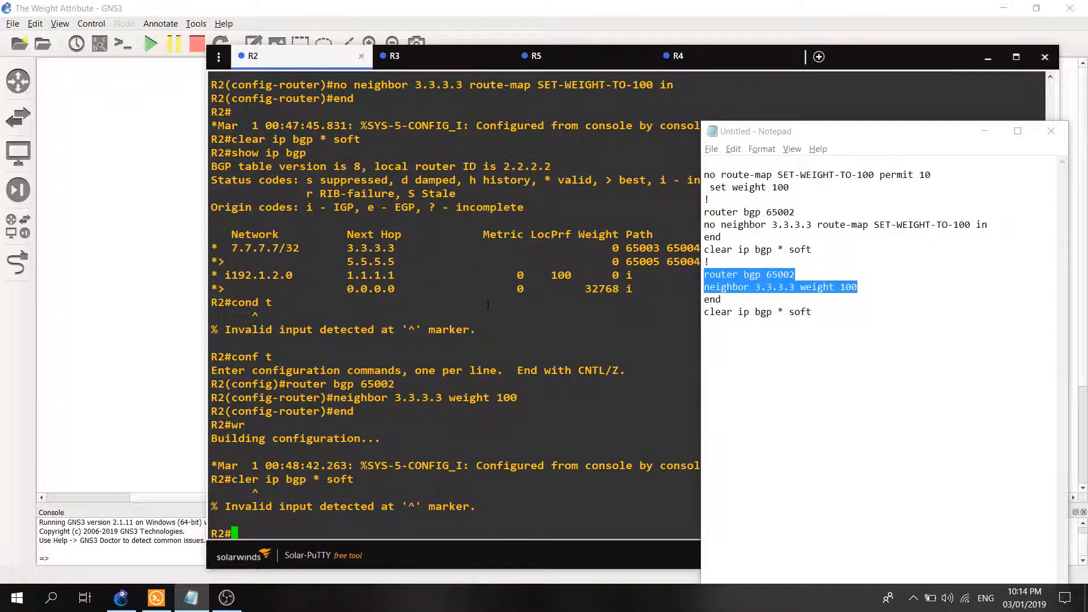
pyautogui.press('Up')
pyautogui.press('Left')
pyautogui.press('Left')
pyautogui.press('Left')
pyautogui.press('Left')
pyautogui.press('Left')
pyautogui.press('Left')
pyautogui.press('Left')
pyautogui.press('Left')
pyautogui.press('Left')
pyautogui.press('Left')
pyautogui.press('Left')
pyautogui.press('Left')
pyautogui.press('Left')
pyautogui.press('Left')
pyautogui.press('Left')
pyautogui.write('a')
pyautogui.press('Return')
pyautogui.write('show ip bgp')
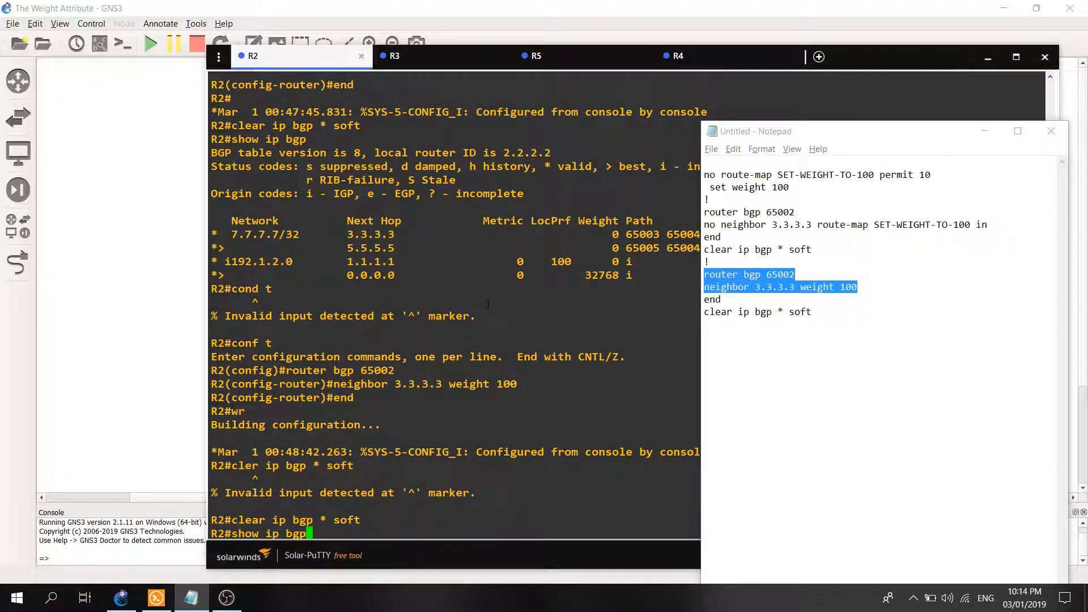
pyautogui.press('Return')
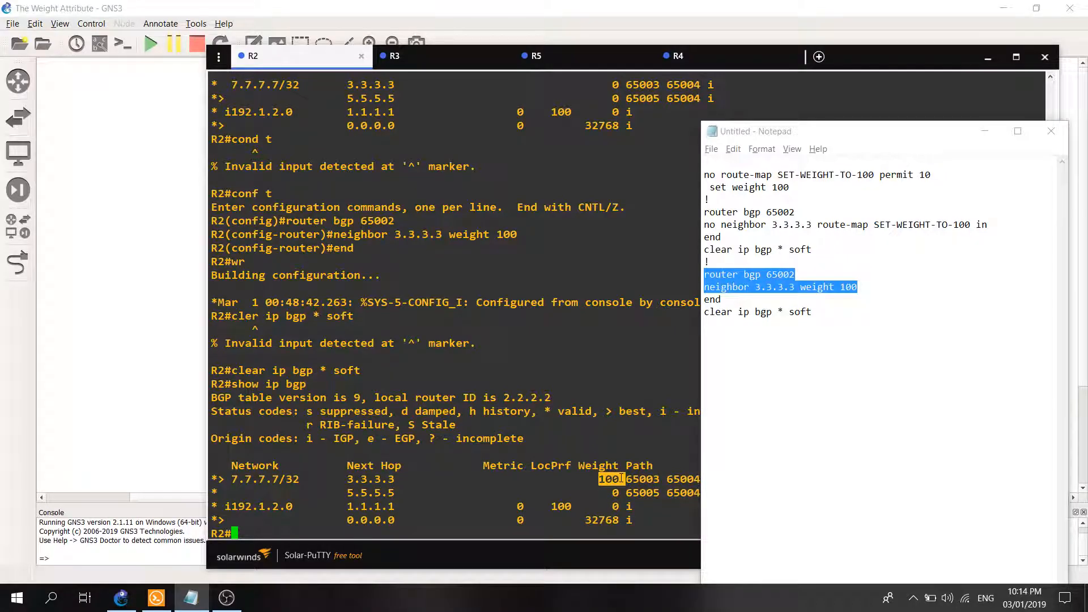
# Compare the 7.7.7.7/32 entries in R2's latest and previous BGP tables, and minimize Notepad.
pyautogui.scroll(11, 600, 480)
pyautogui.scroll(-11, 581, 478)
pyautogui.scroll(6, 555, 379)
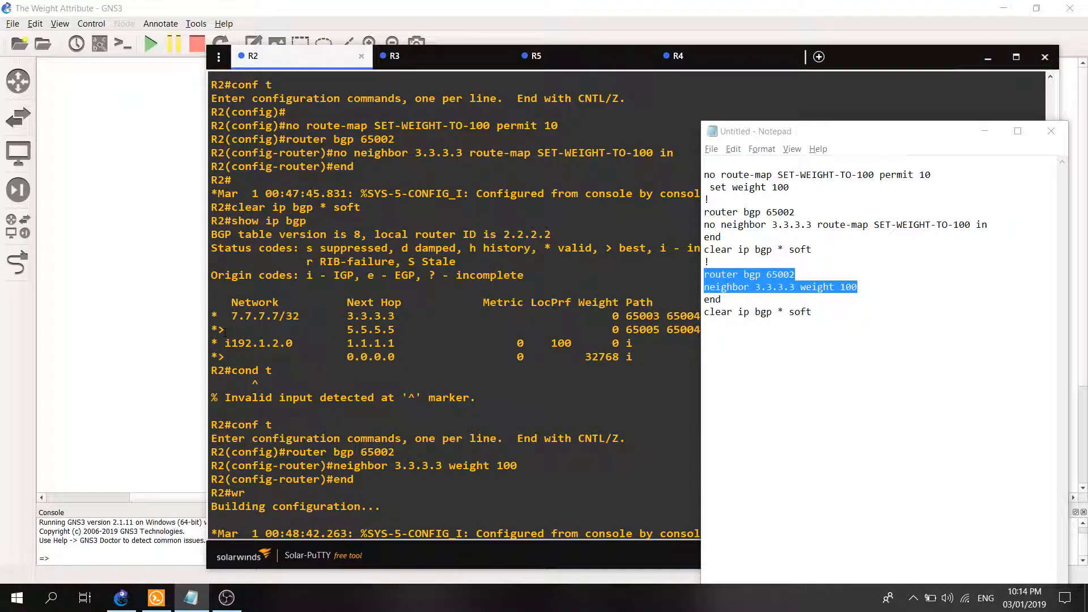
pyautogui.doubleClick(371, 329)
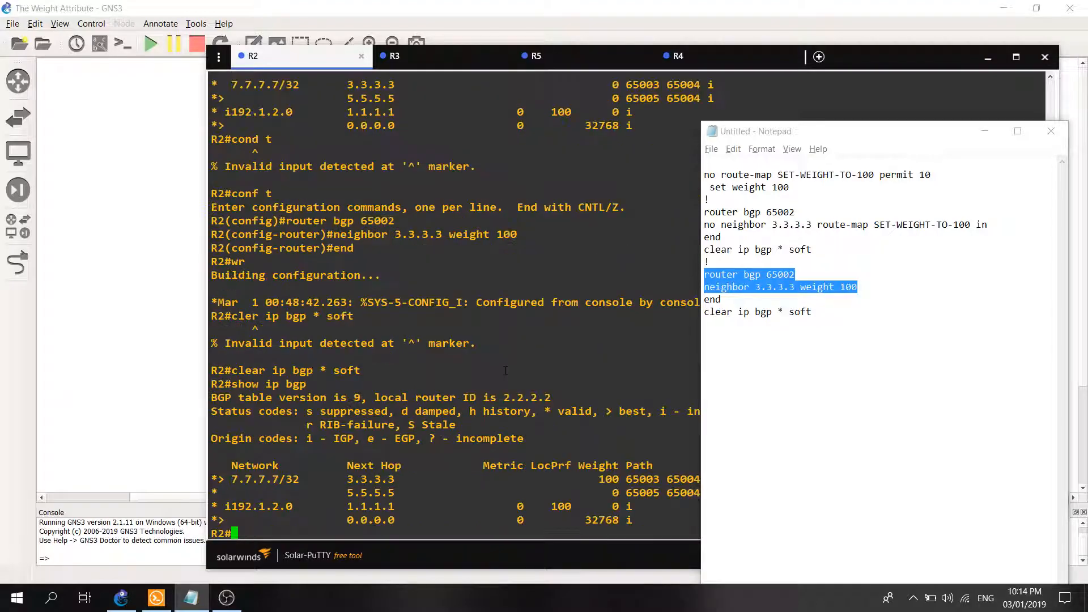
pyautogui.click(980, 167)
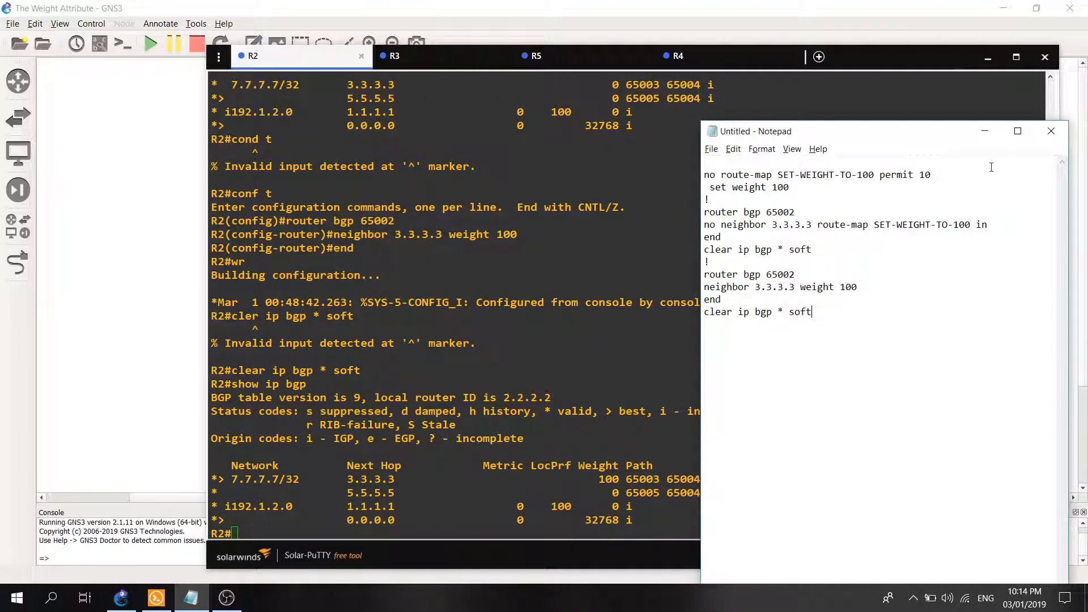
pyautogui.click(986, 131)
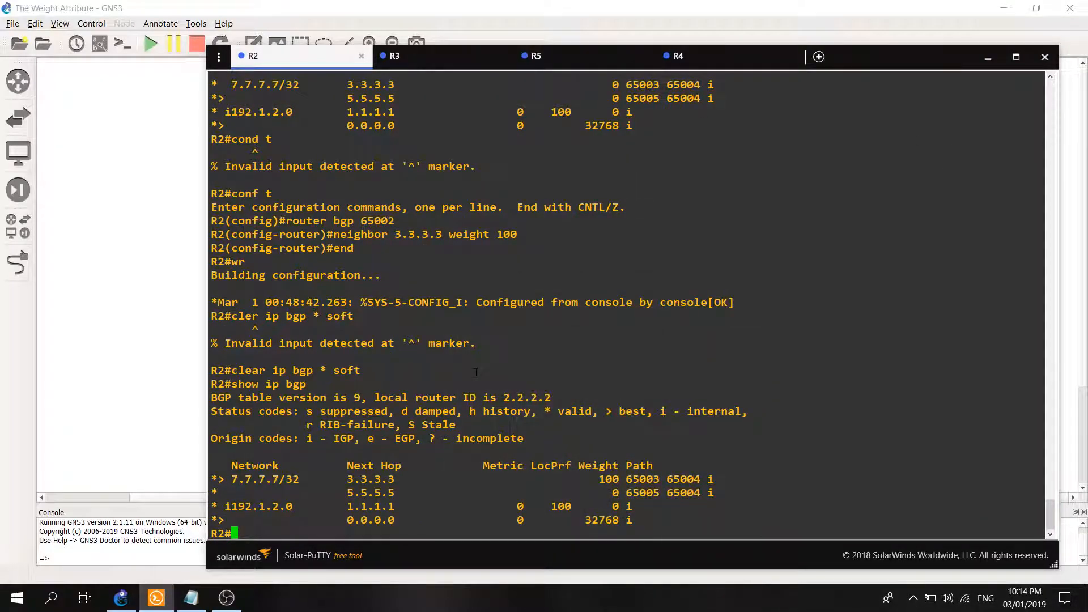